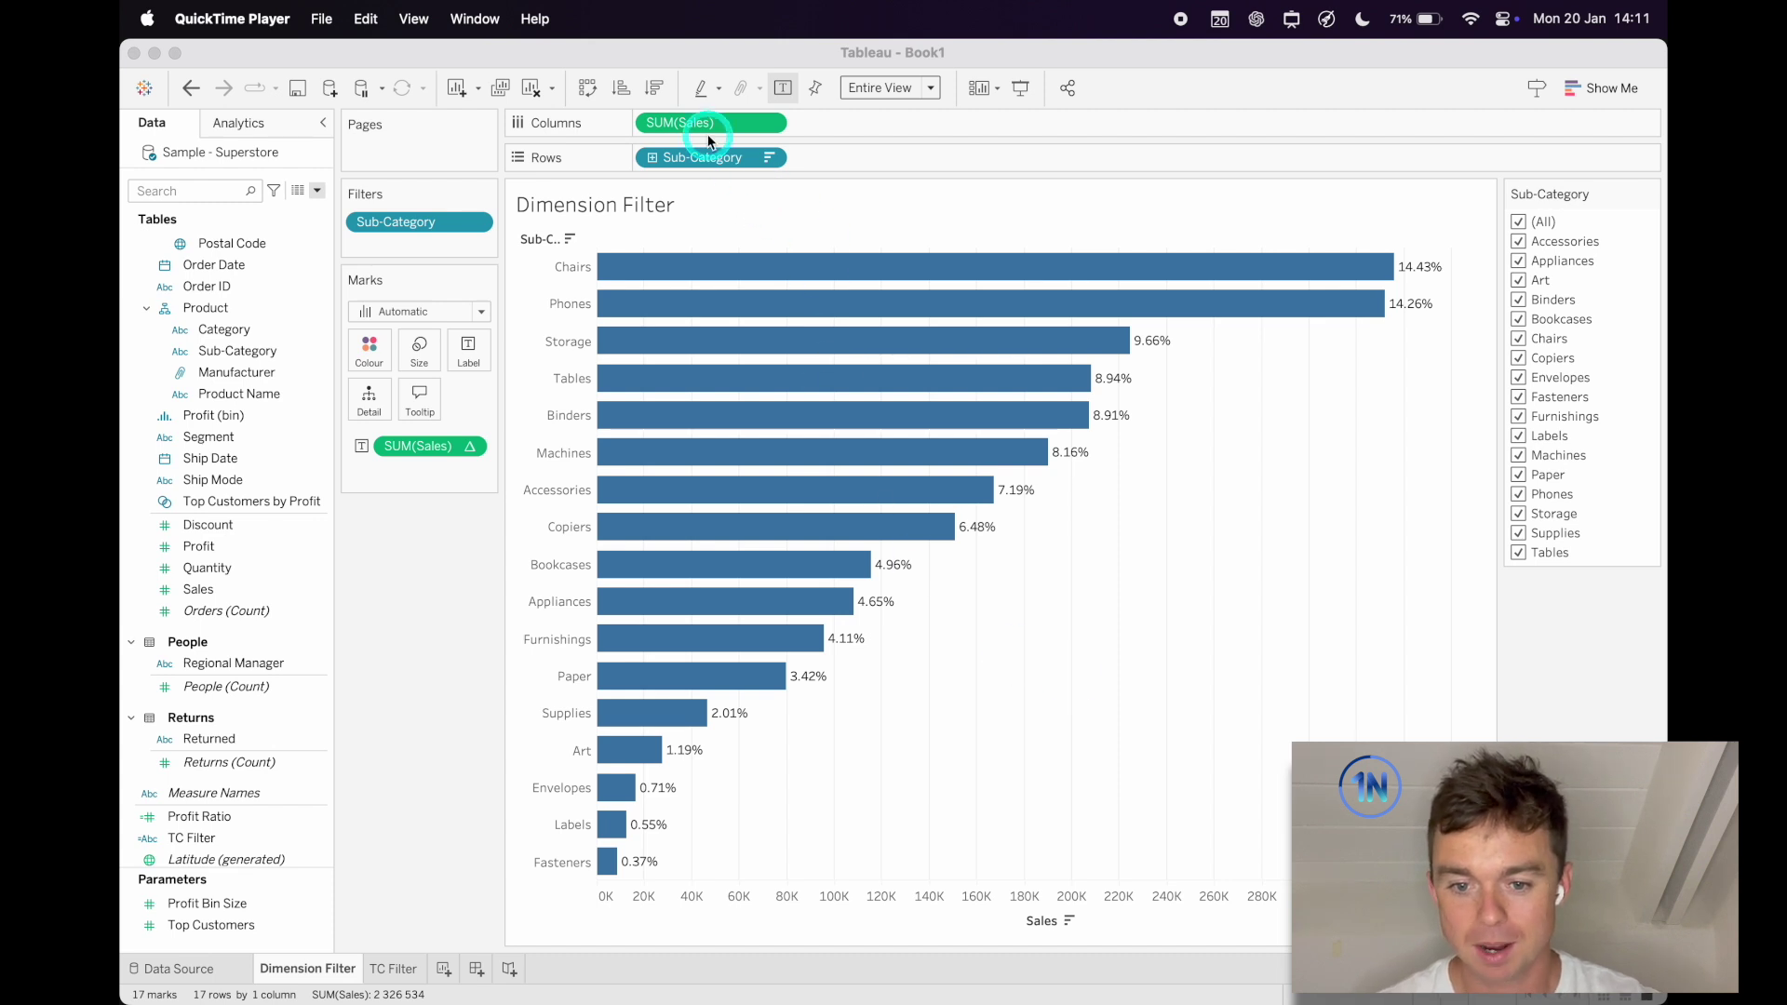
Step: Uncheck Accessories, Appliances, Art and Binders so 13 bars remain and Chairs reads 18.49%
click(1120, 315)
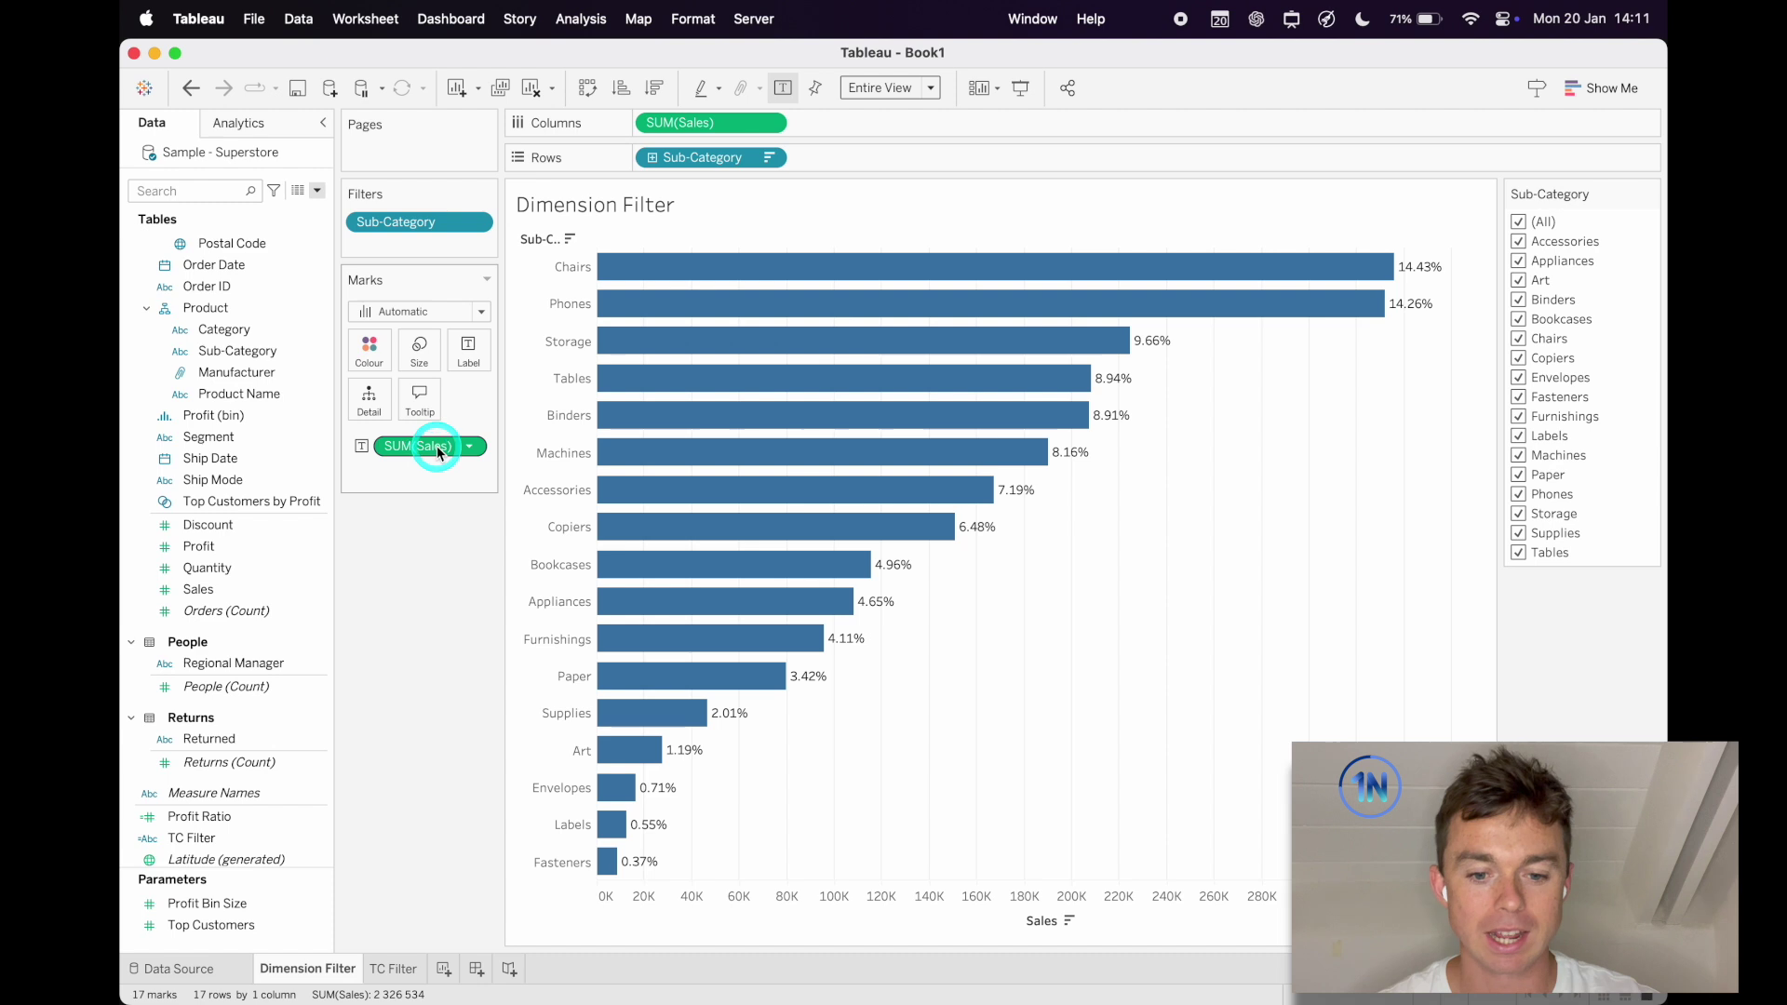
mouse_move(436, 445)
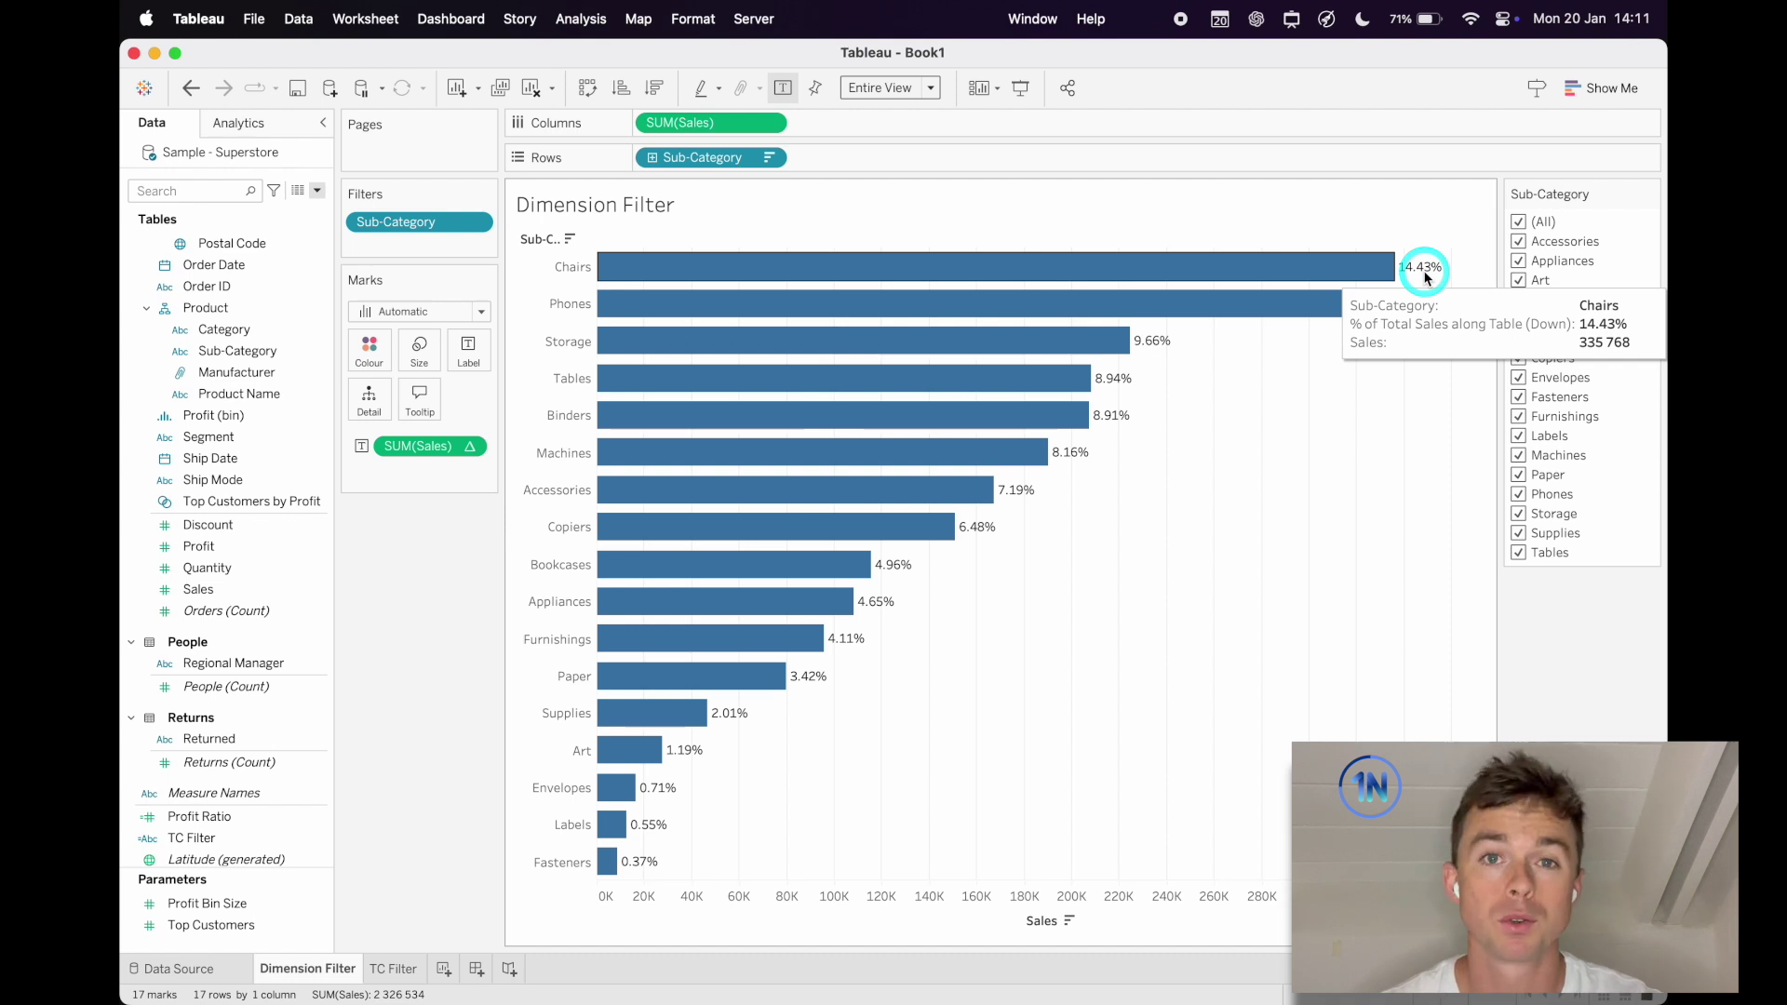
click(1520, 242)
click(1520, 262)
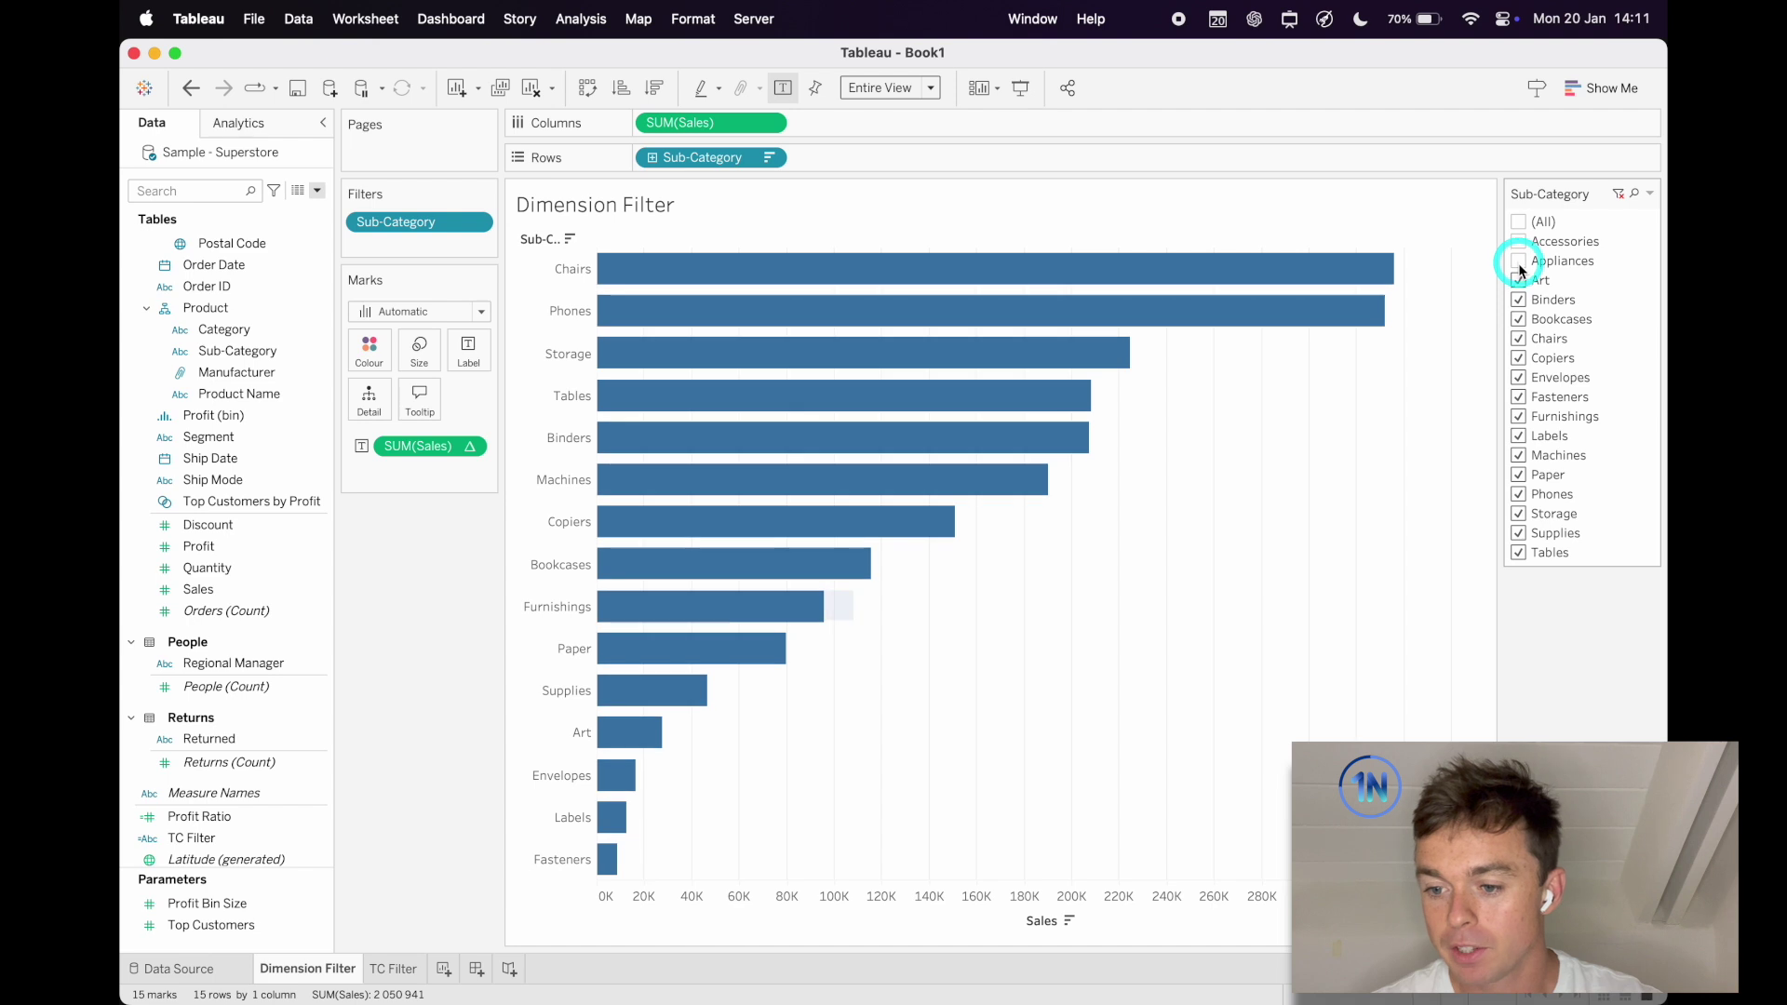
click(1522, 281)
click(1520, 301)
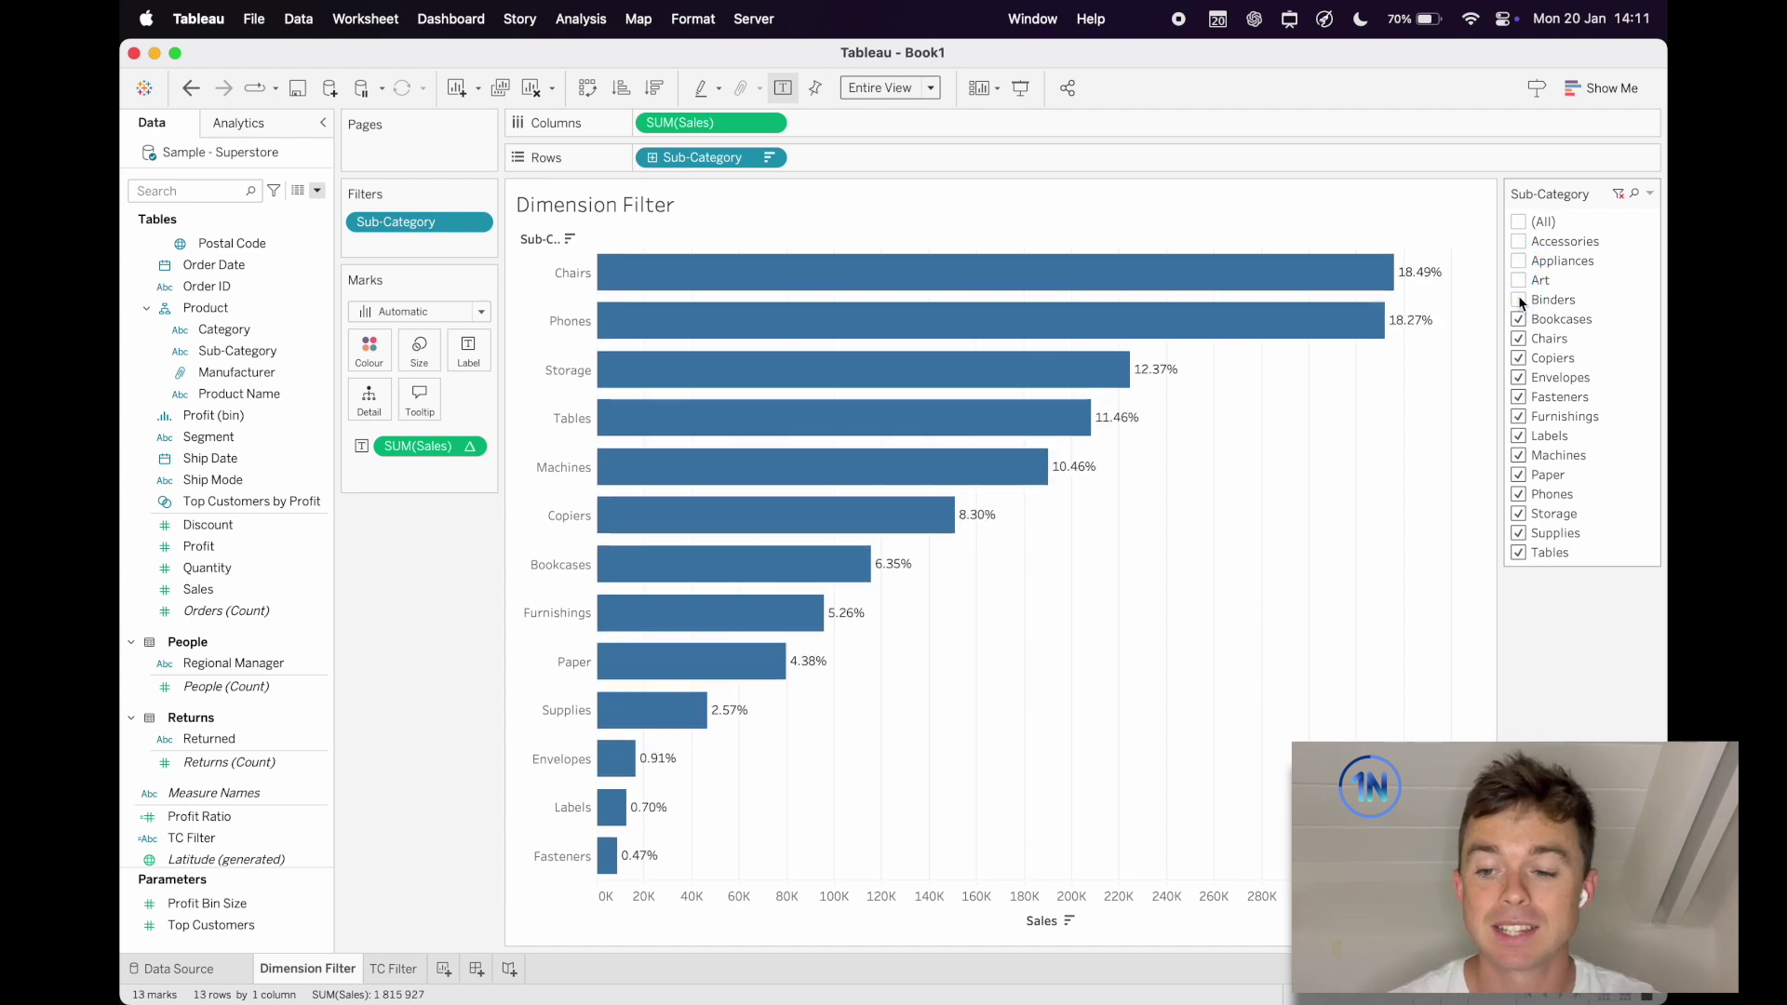
click(1421, 290)
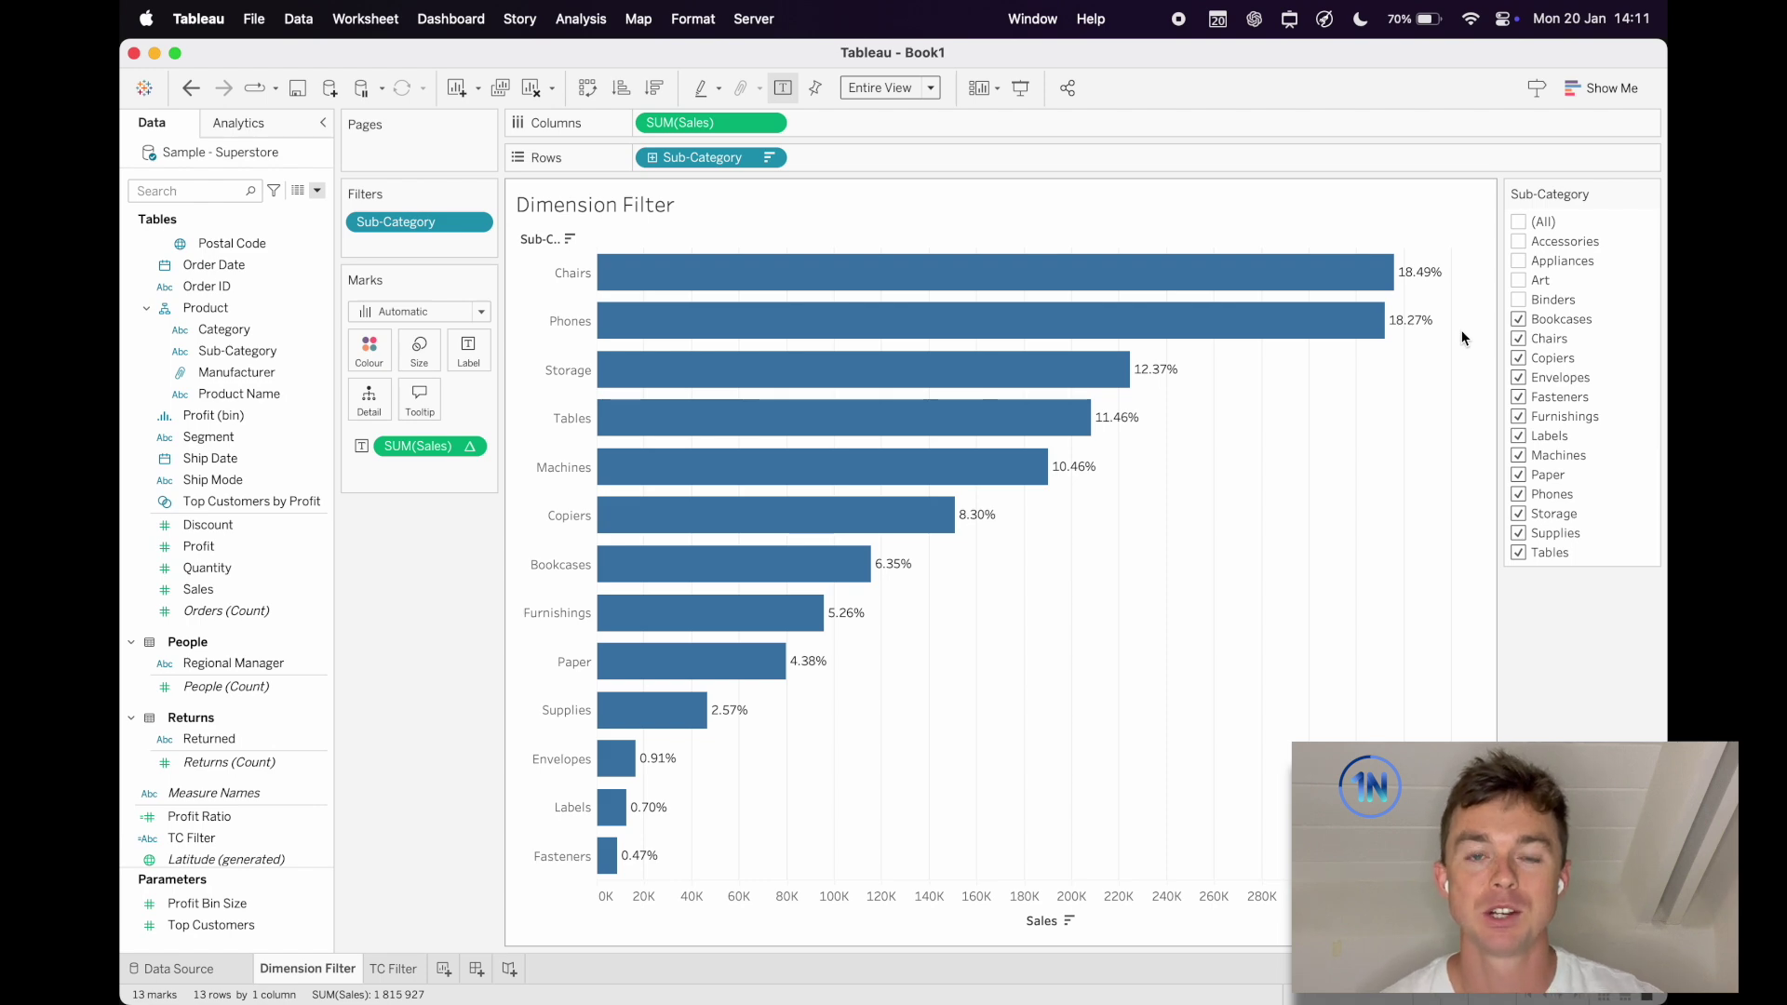
Step: Show the 'Tableau's Order of Operations' help page in Safari and turn on on-screen drawing
key(super+Tab)
key(super+Tab)
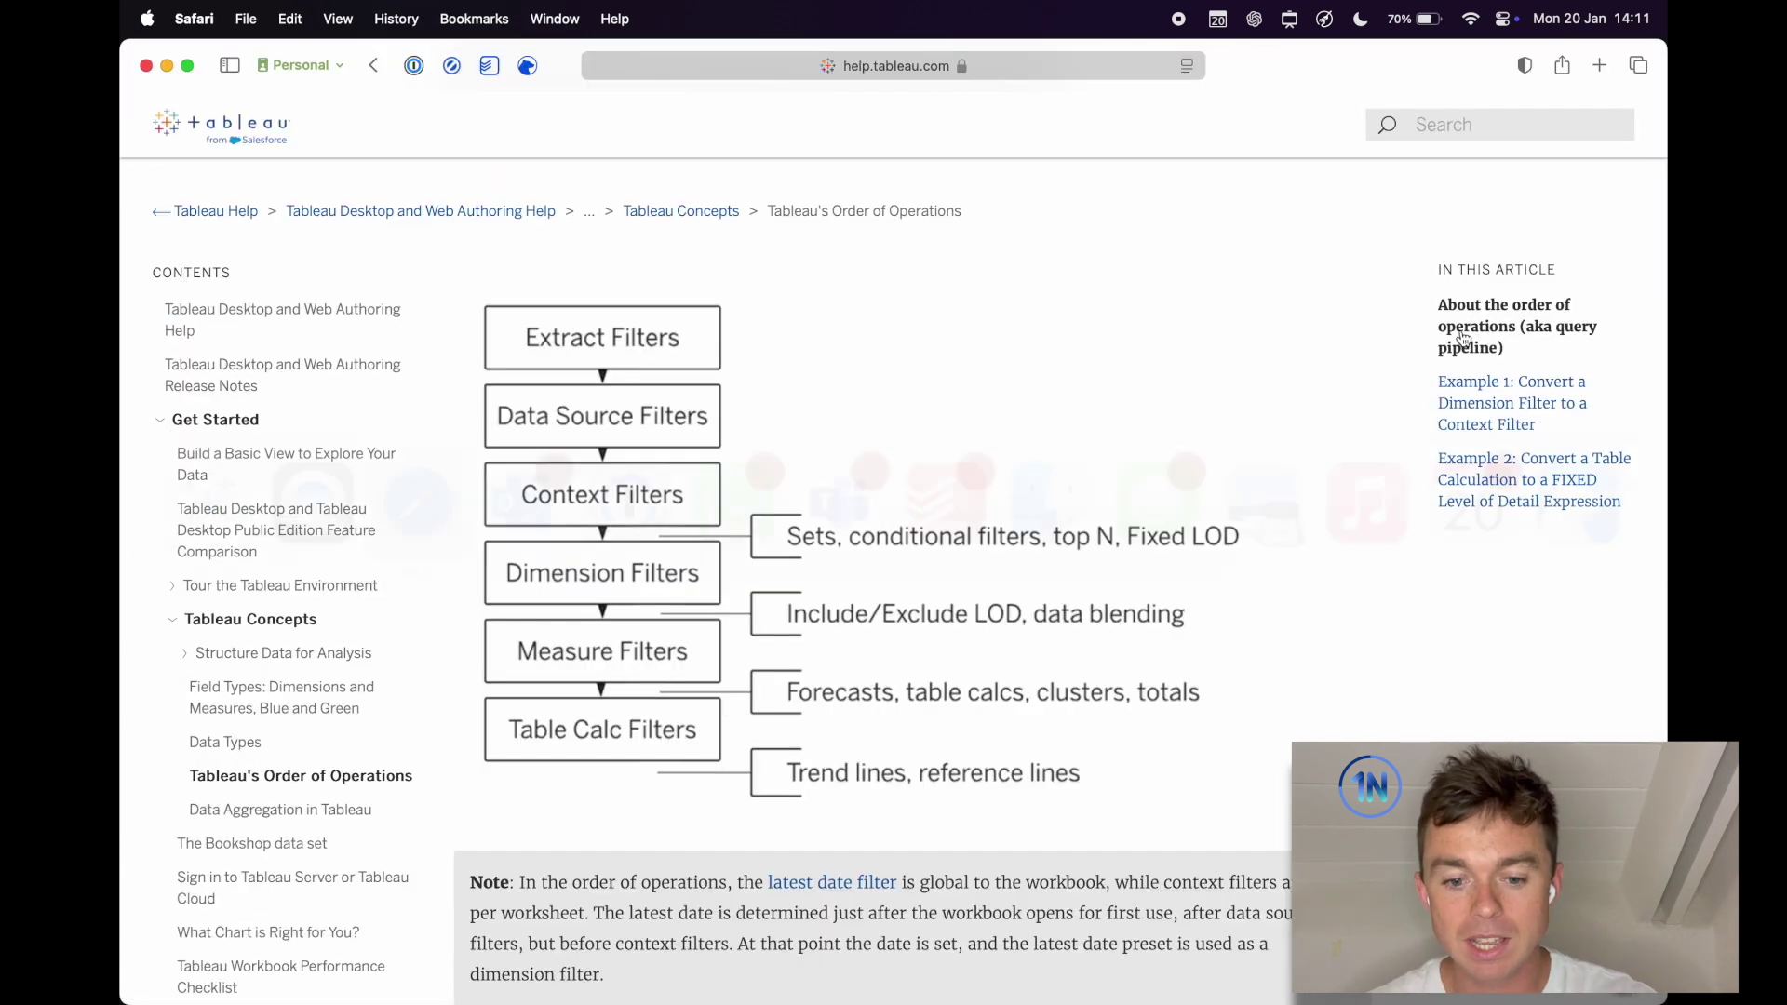
click(702, 346)
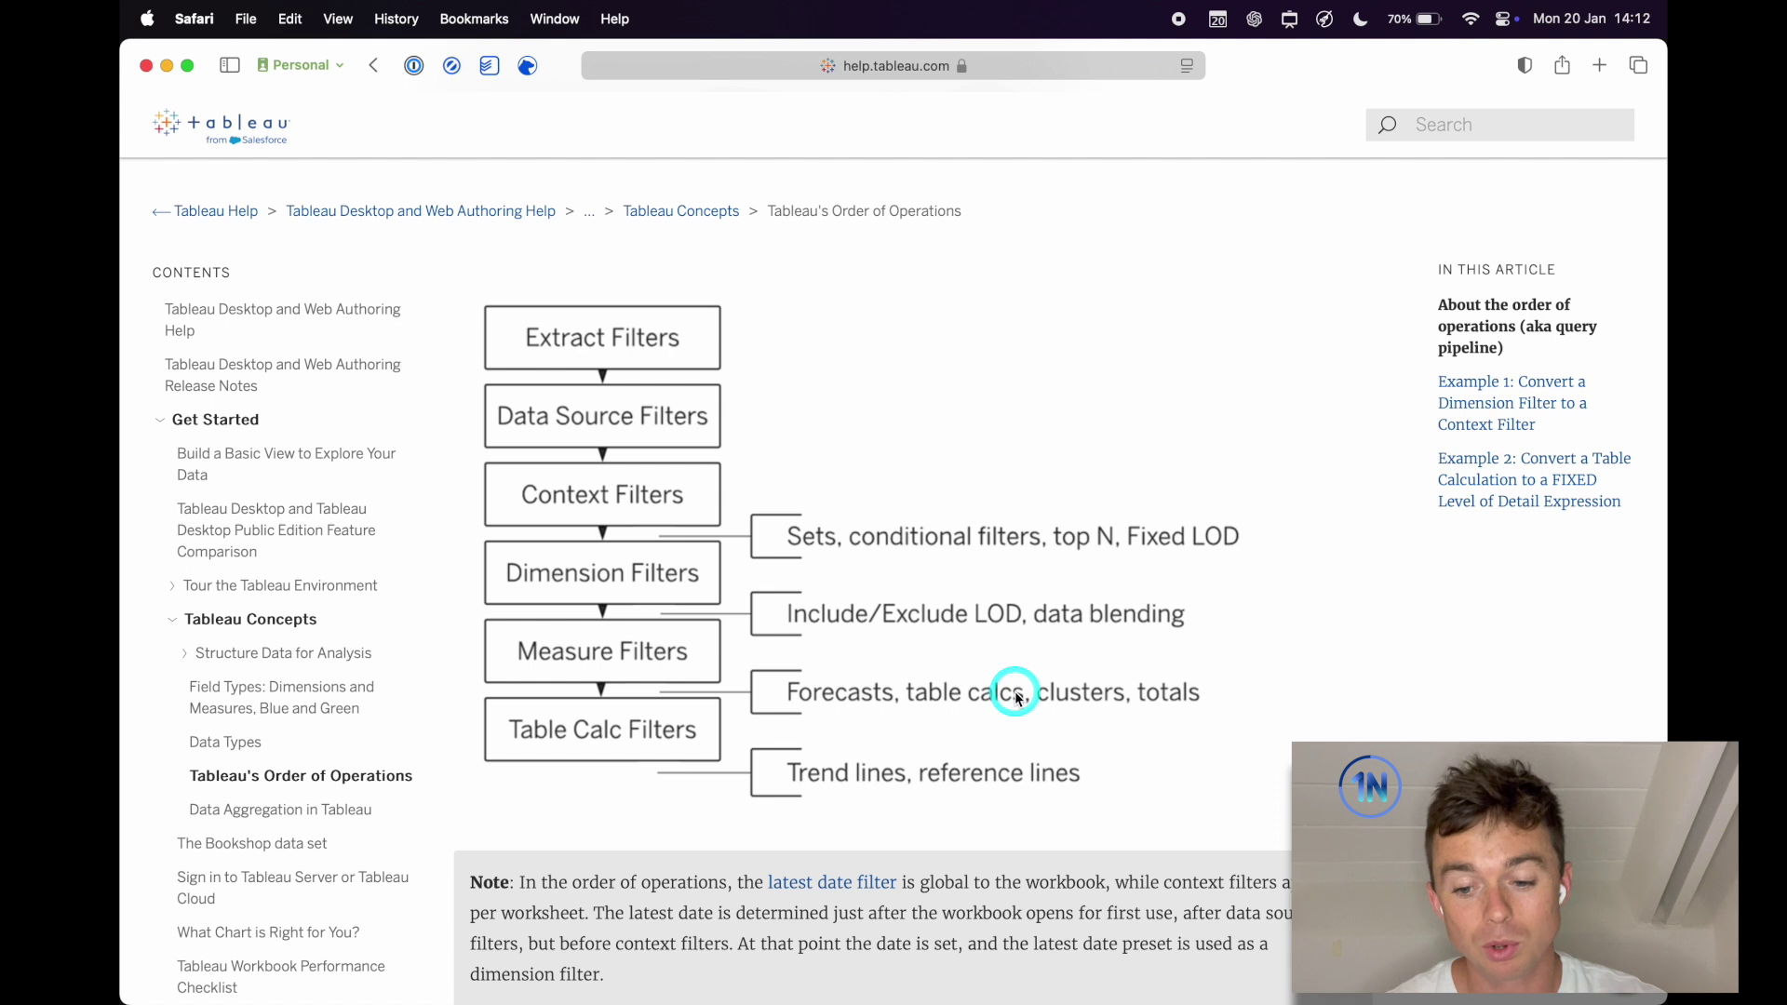
key(ctrl+alt+a)
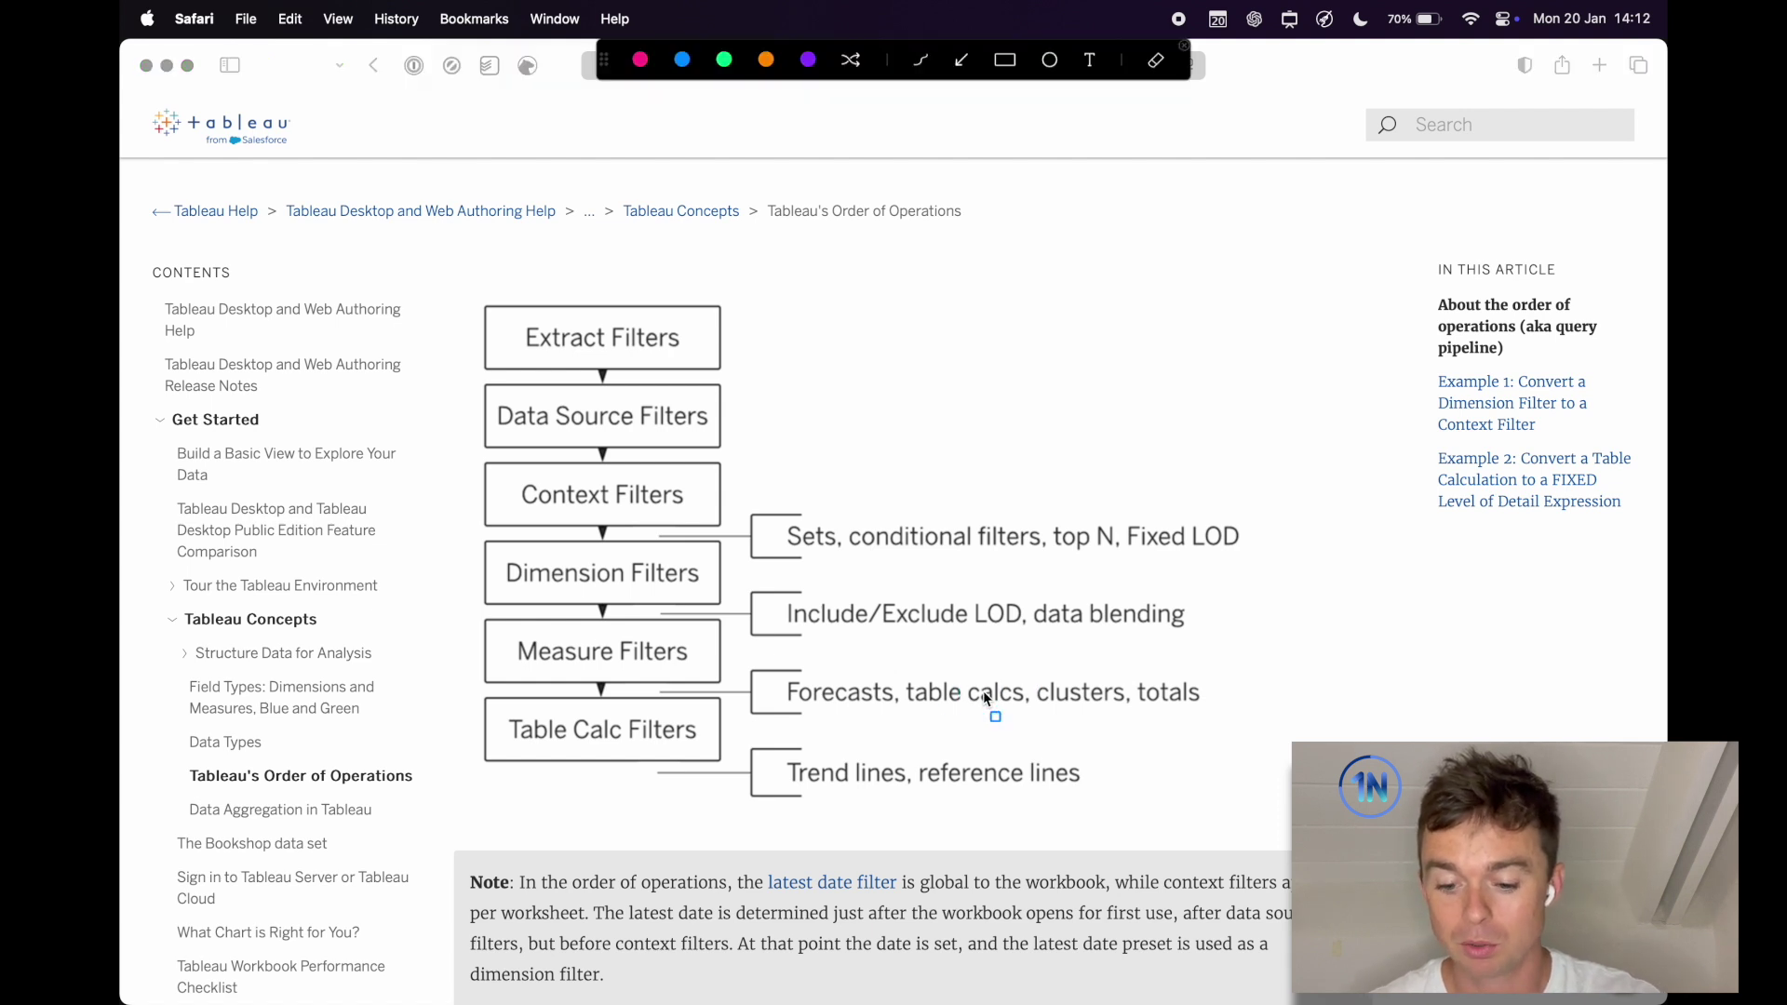
drag(895, 659, 1049, 718)
drag(898, 698, 669, 696)
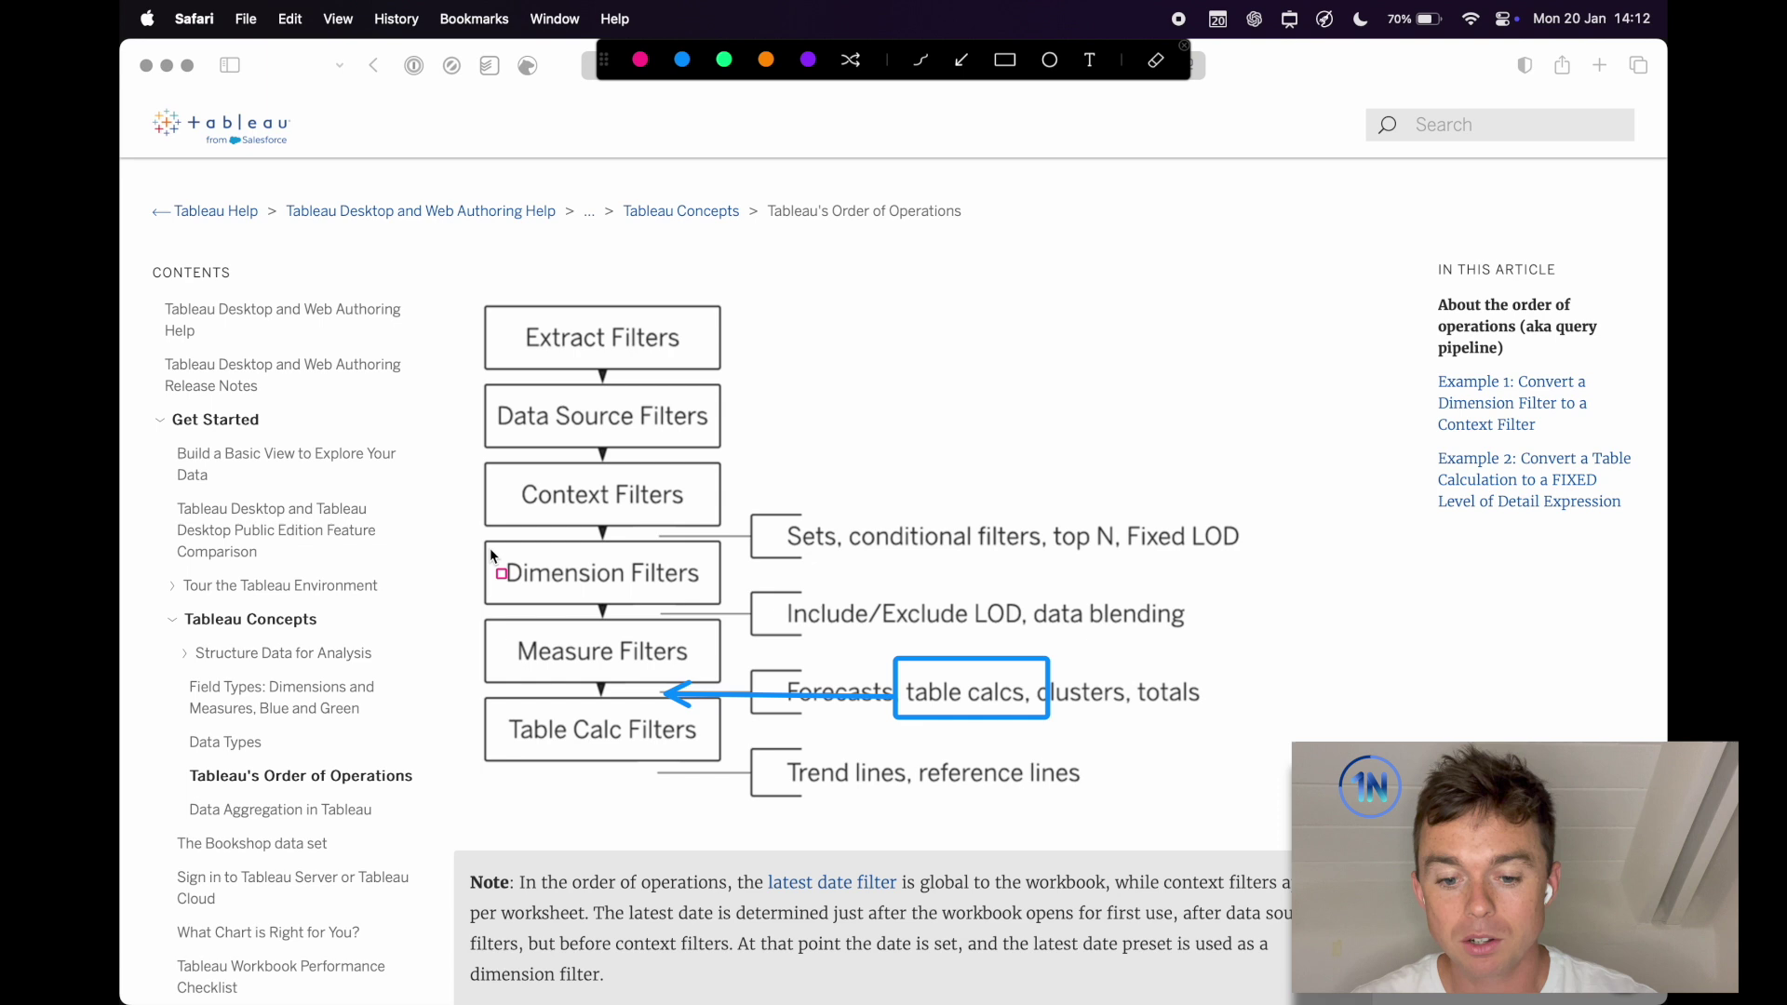
drag(476, 545, 723, 610)
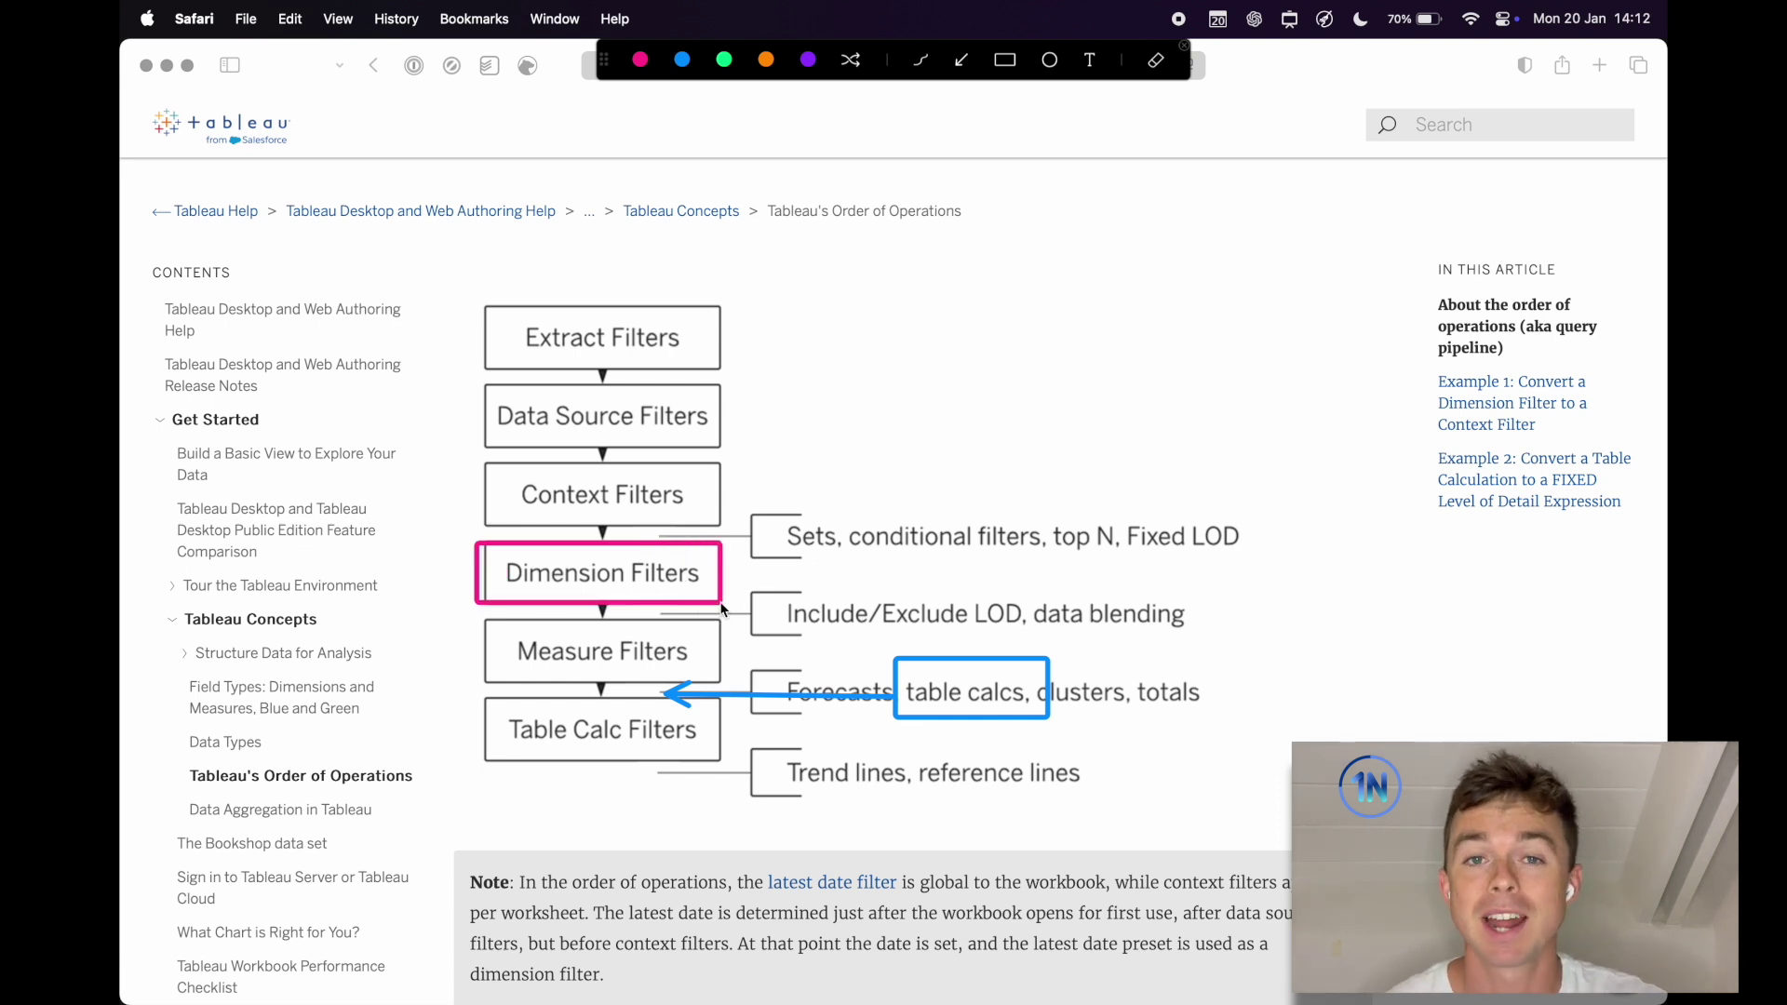
click(1019, 713)
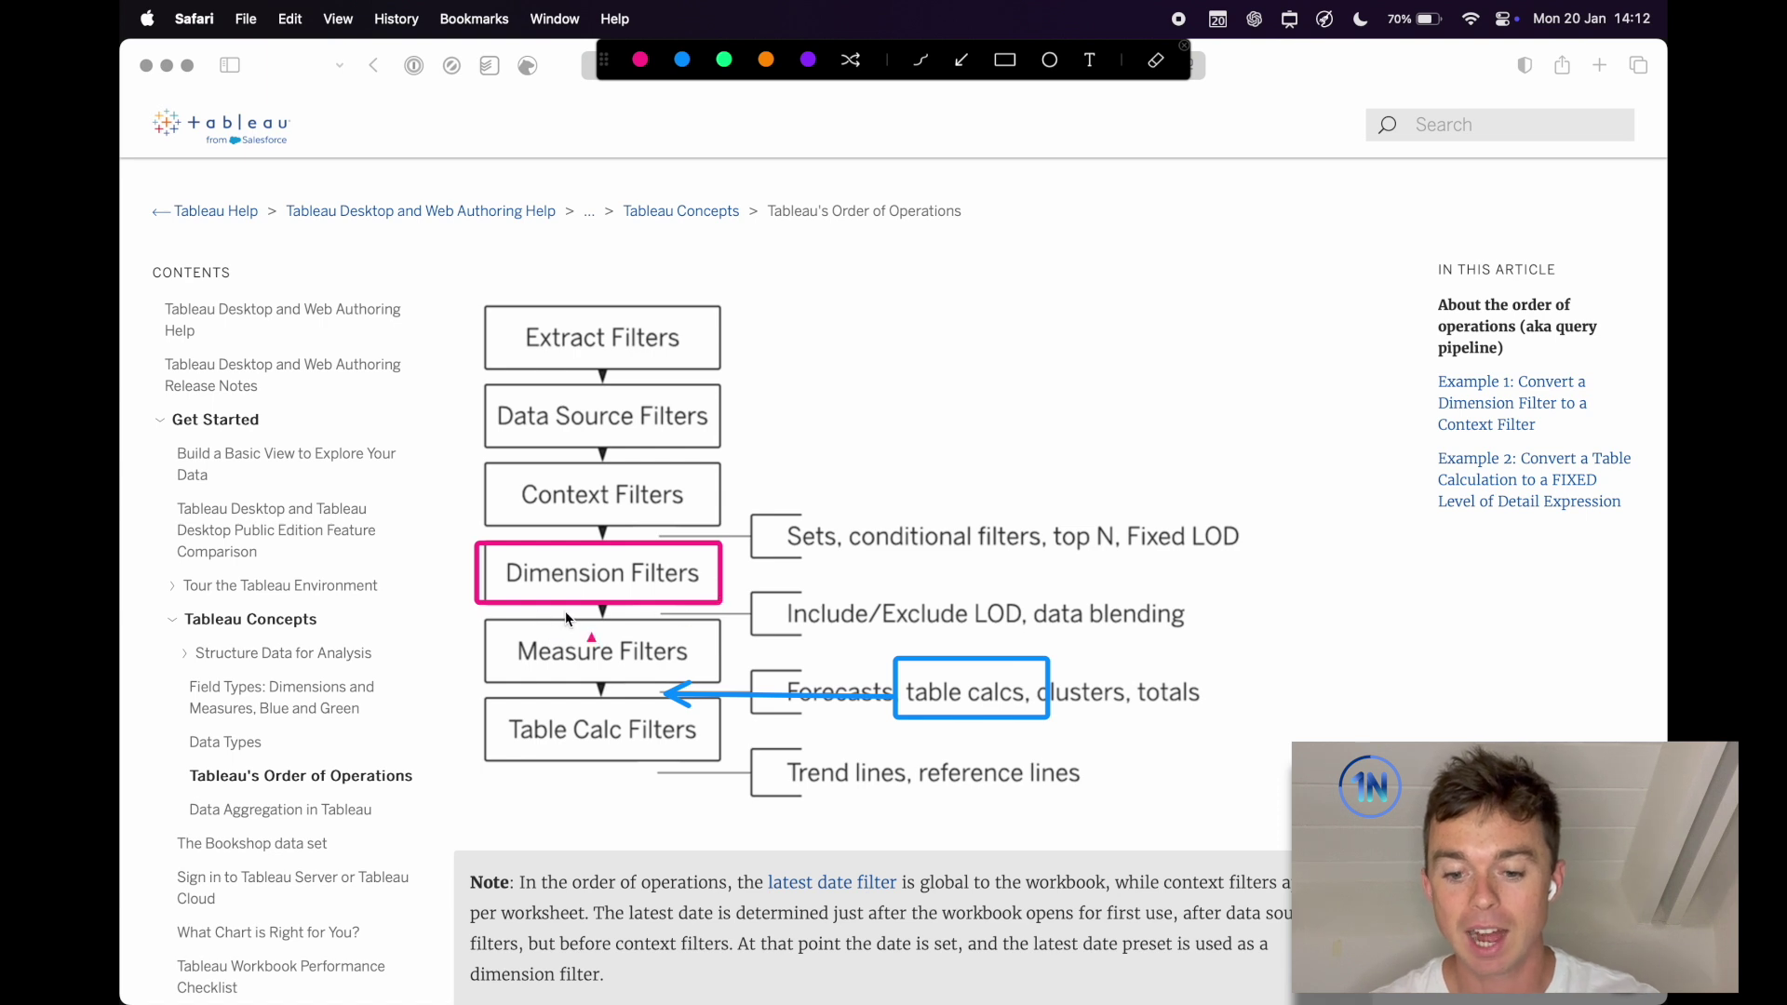
drag(518, 605, 522, 726)
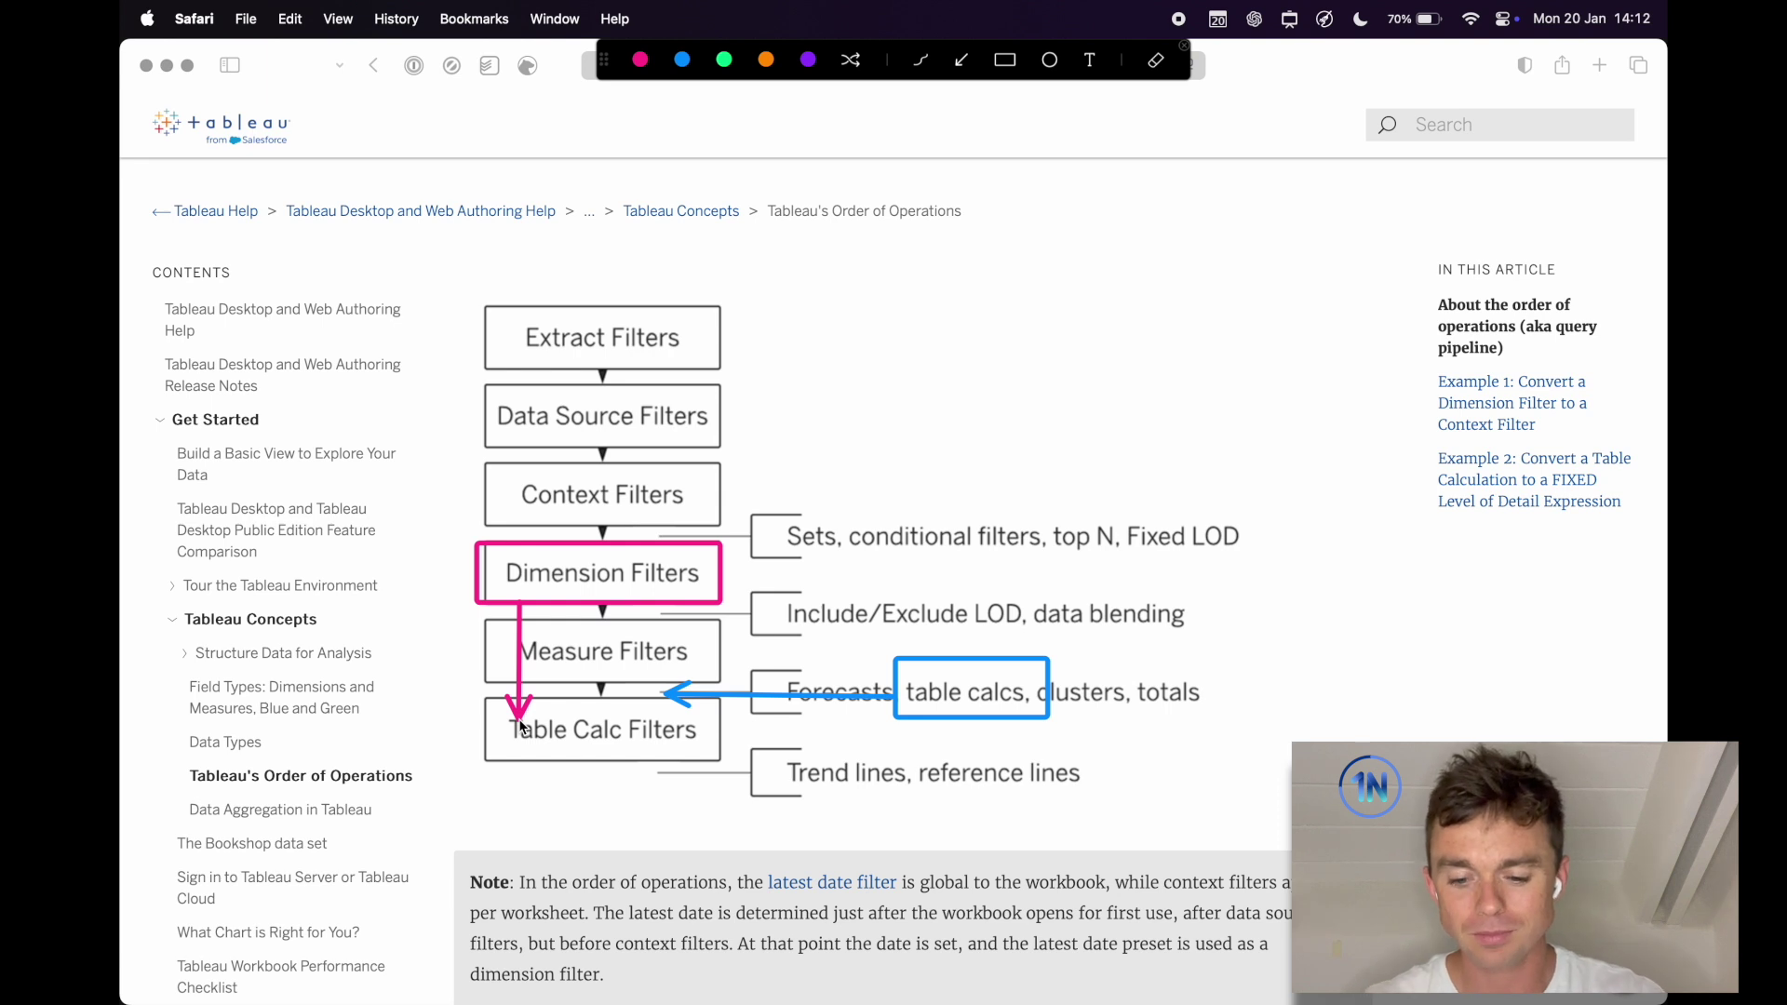
key(Escape)
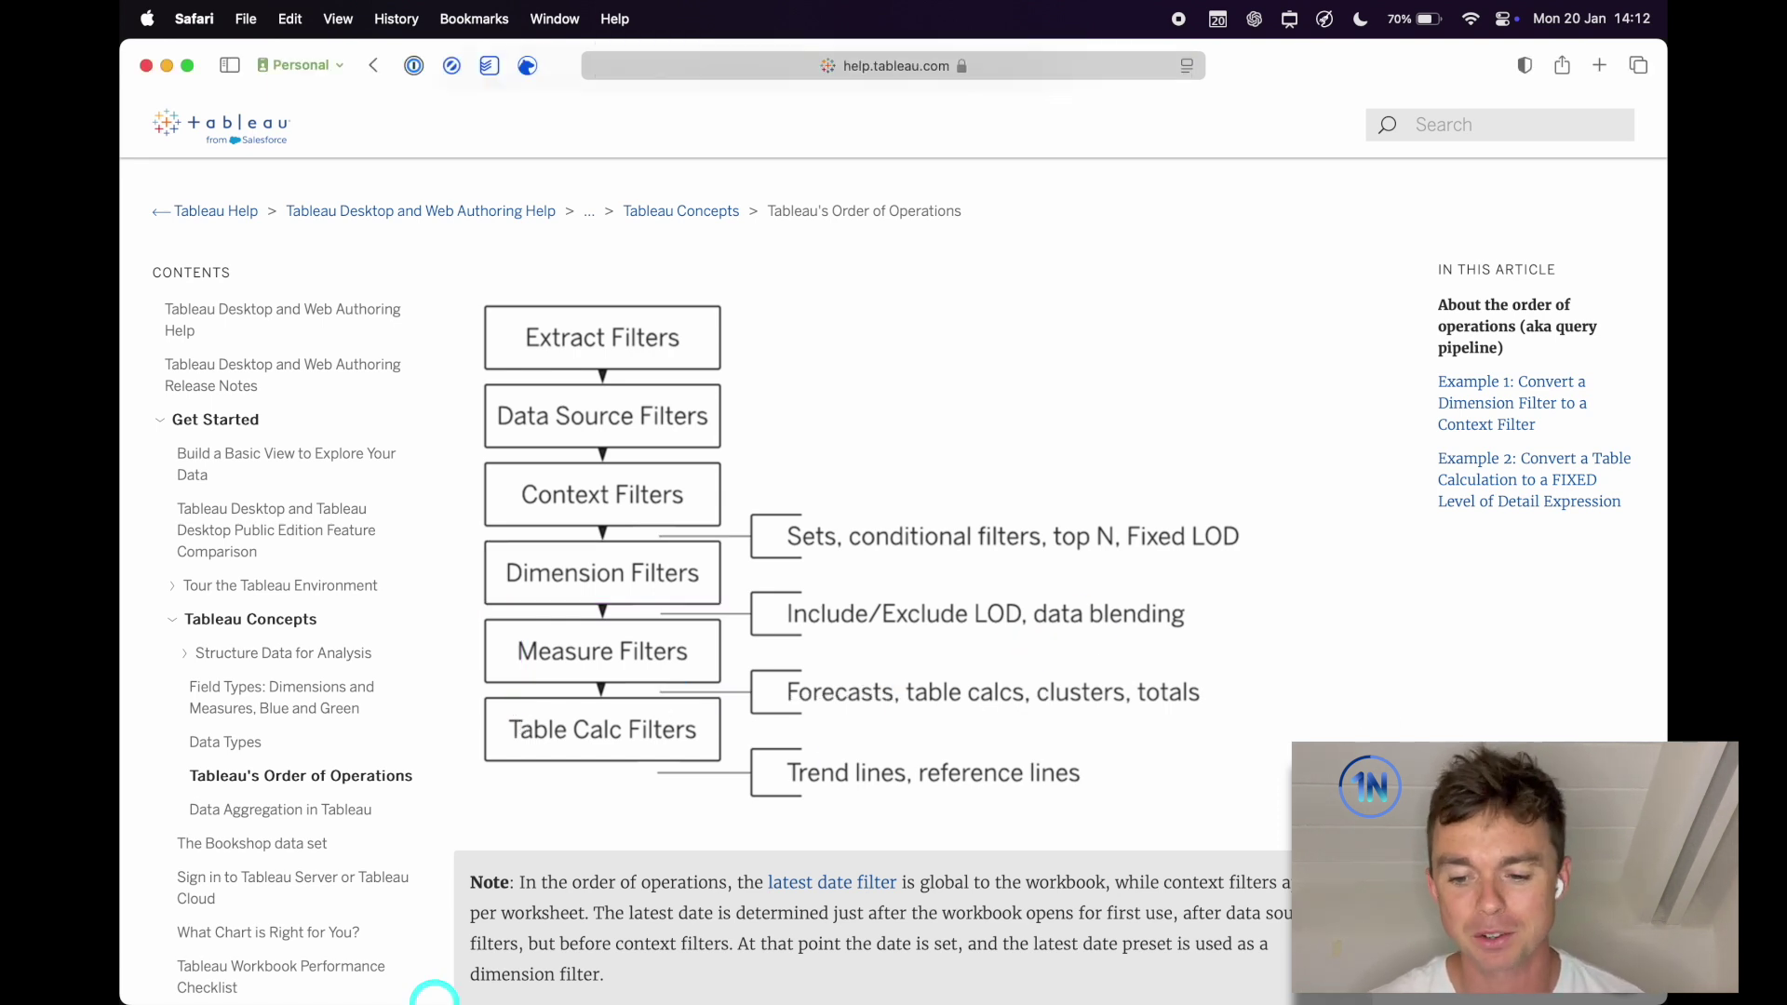
mouse_move(434, 1001)
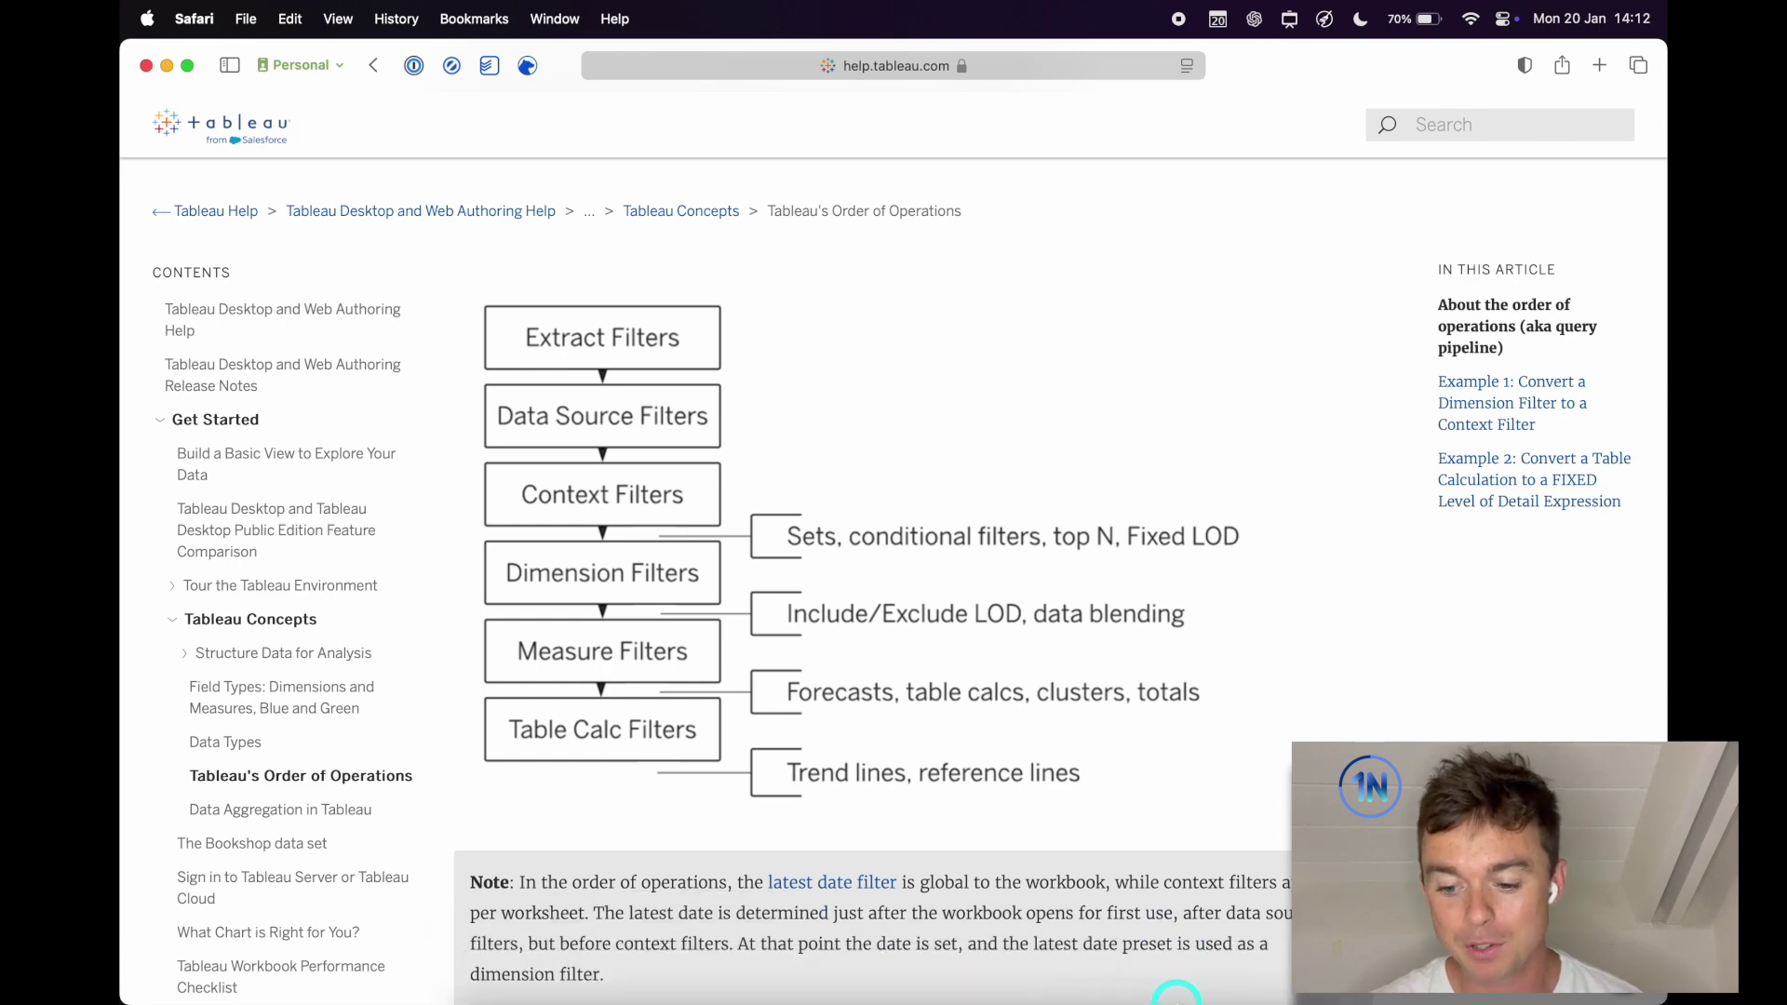
Step: Switch to the TC Filter sheet and select the Chairs bar to watch its share
click(1175, 965)
click(394, 968)
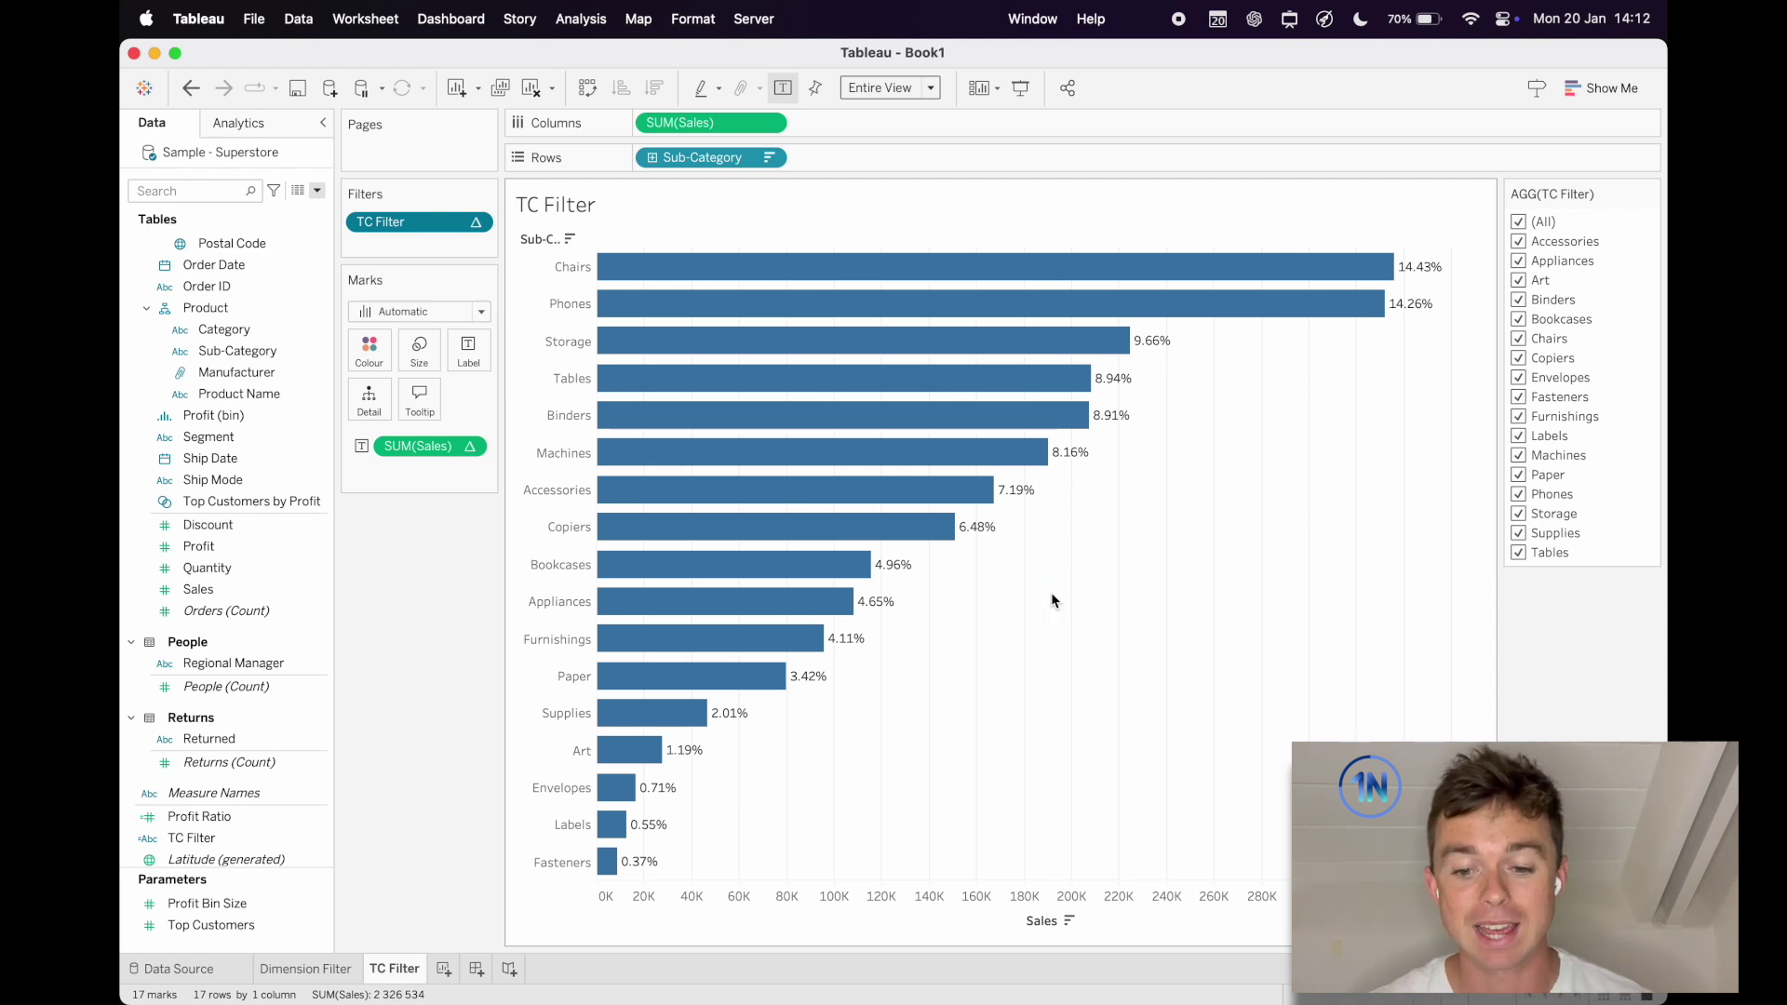
click(1277, 267)
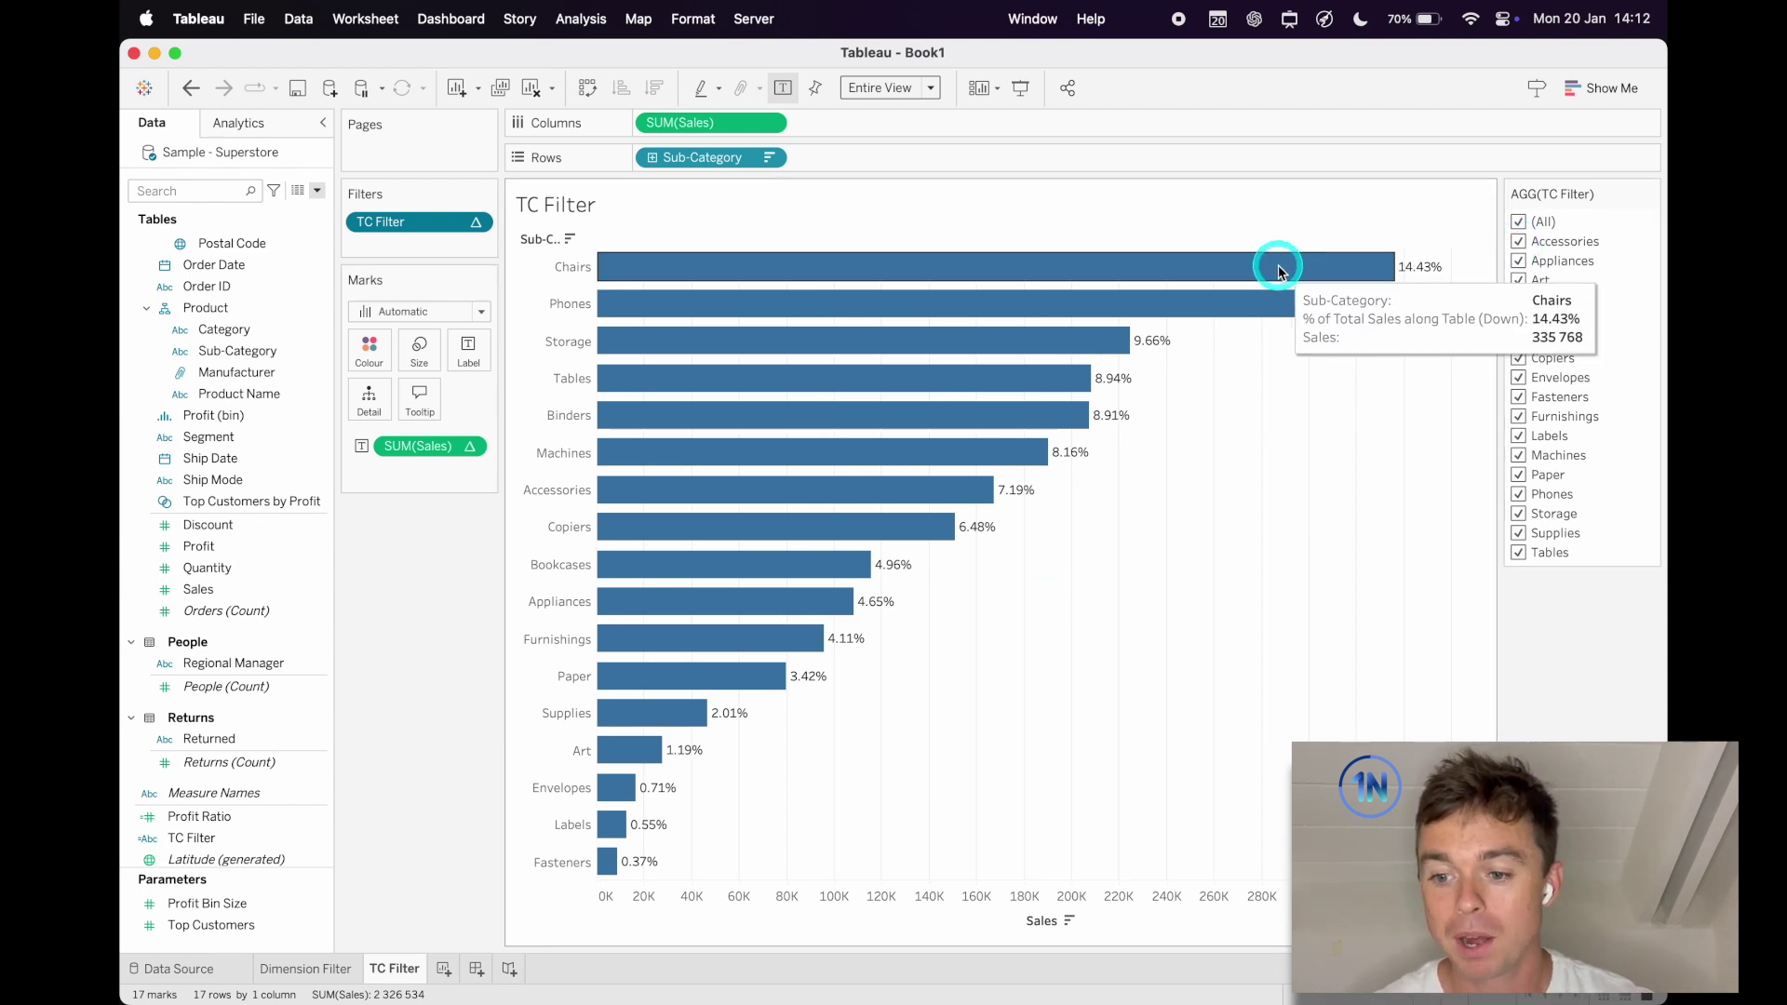
Step: Exclude Accessories, Appliances, Art, Binders and Bookcases, then restore all 17 sub-categories with (All)
click(1518, 241)
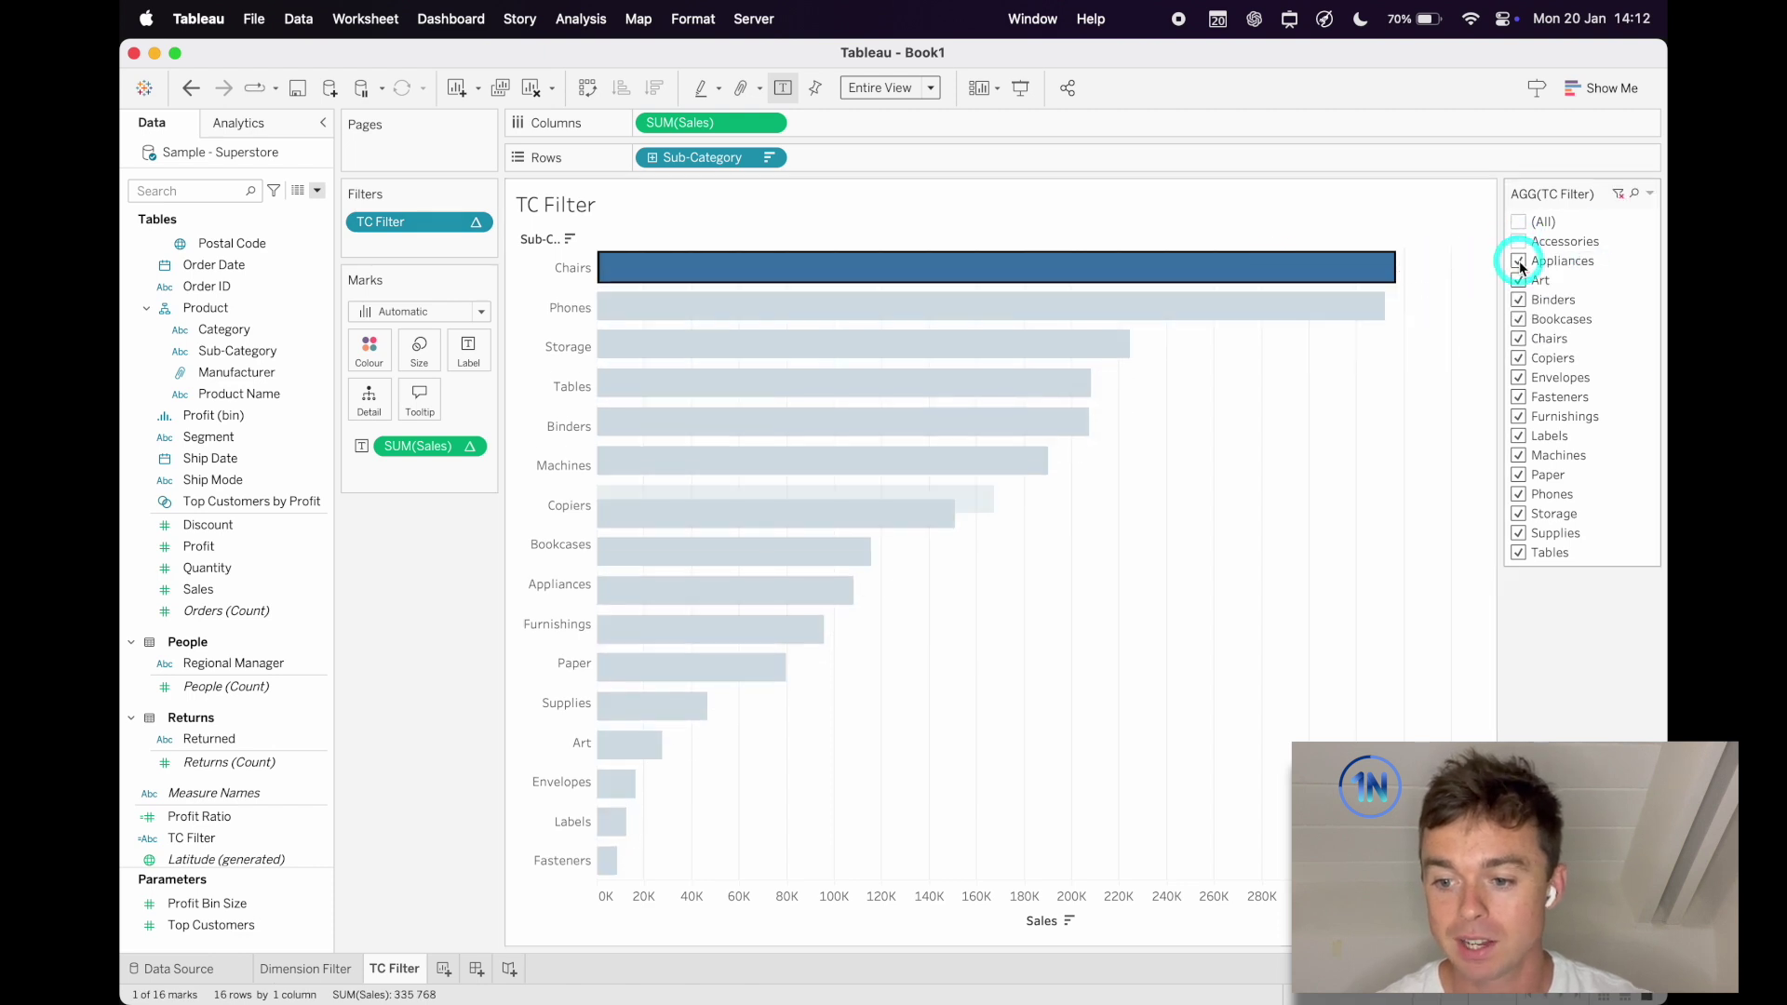
click(1519, 260)
click(1519, 280)
click(1518, 300)
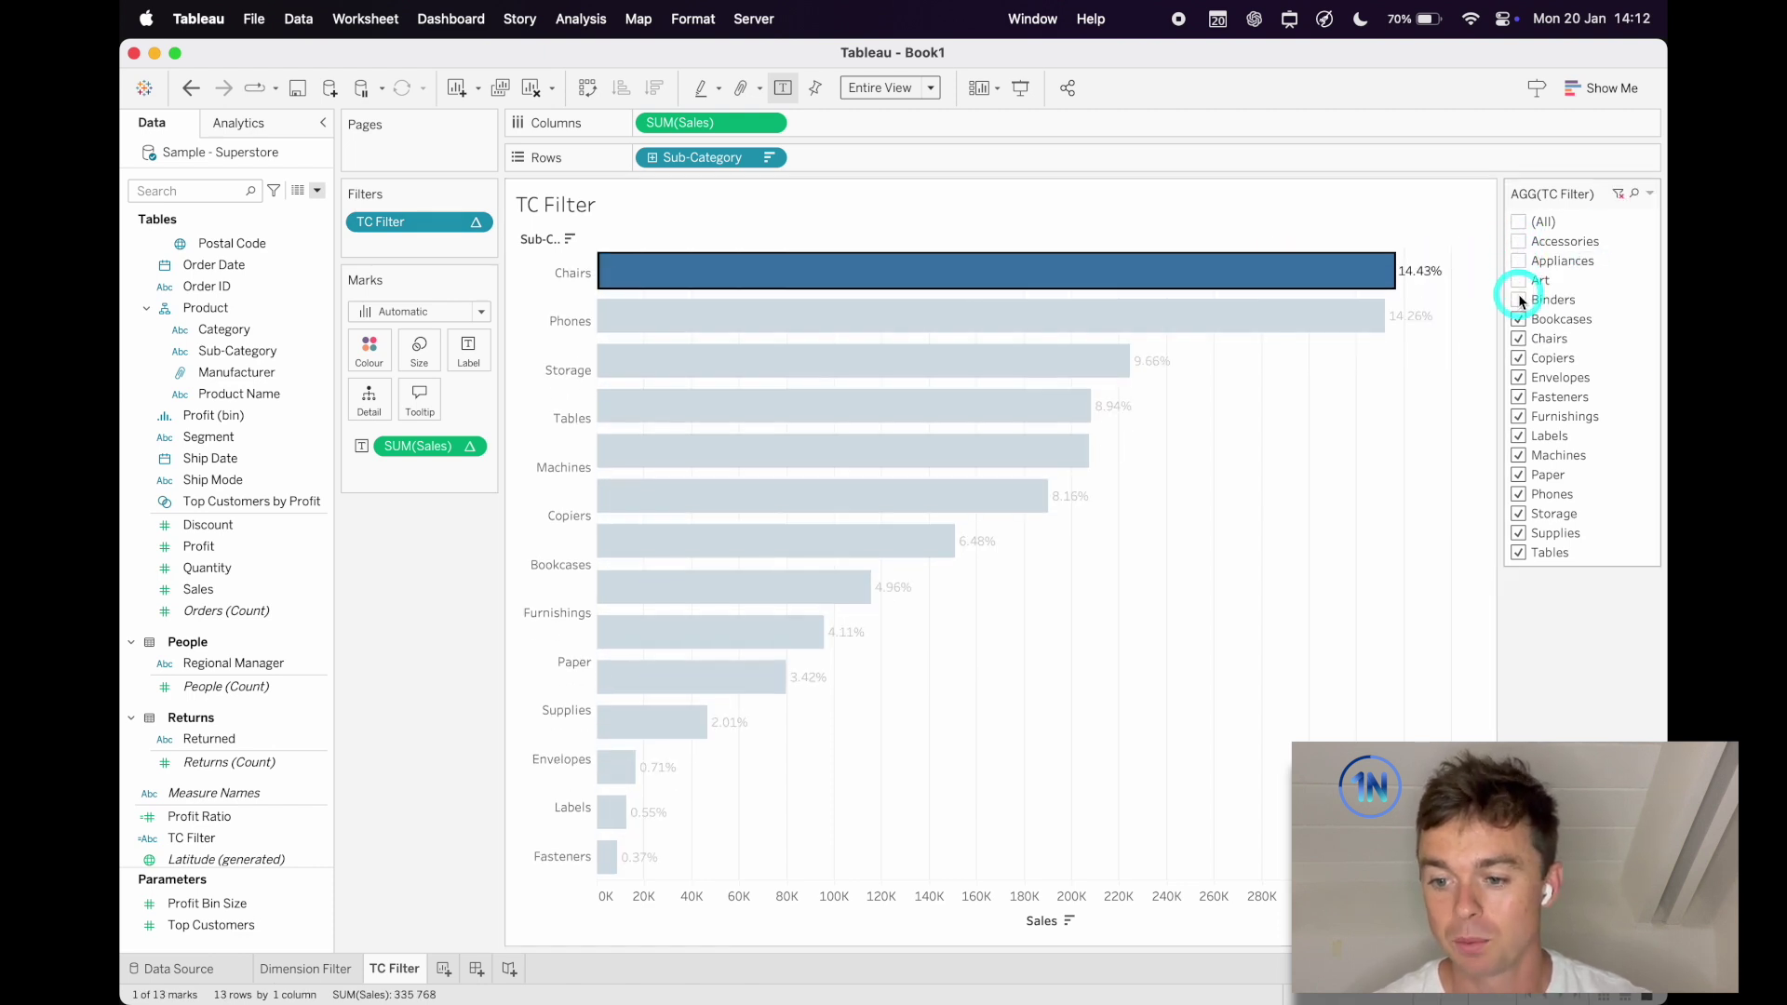
click(1520, 320)
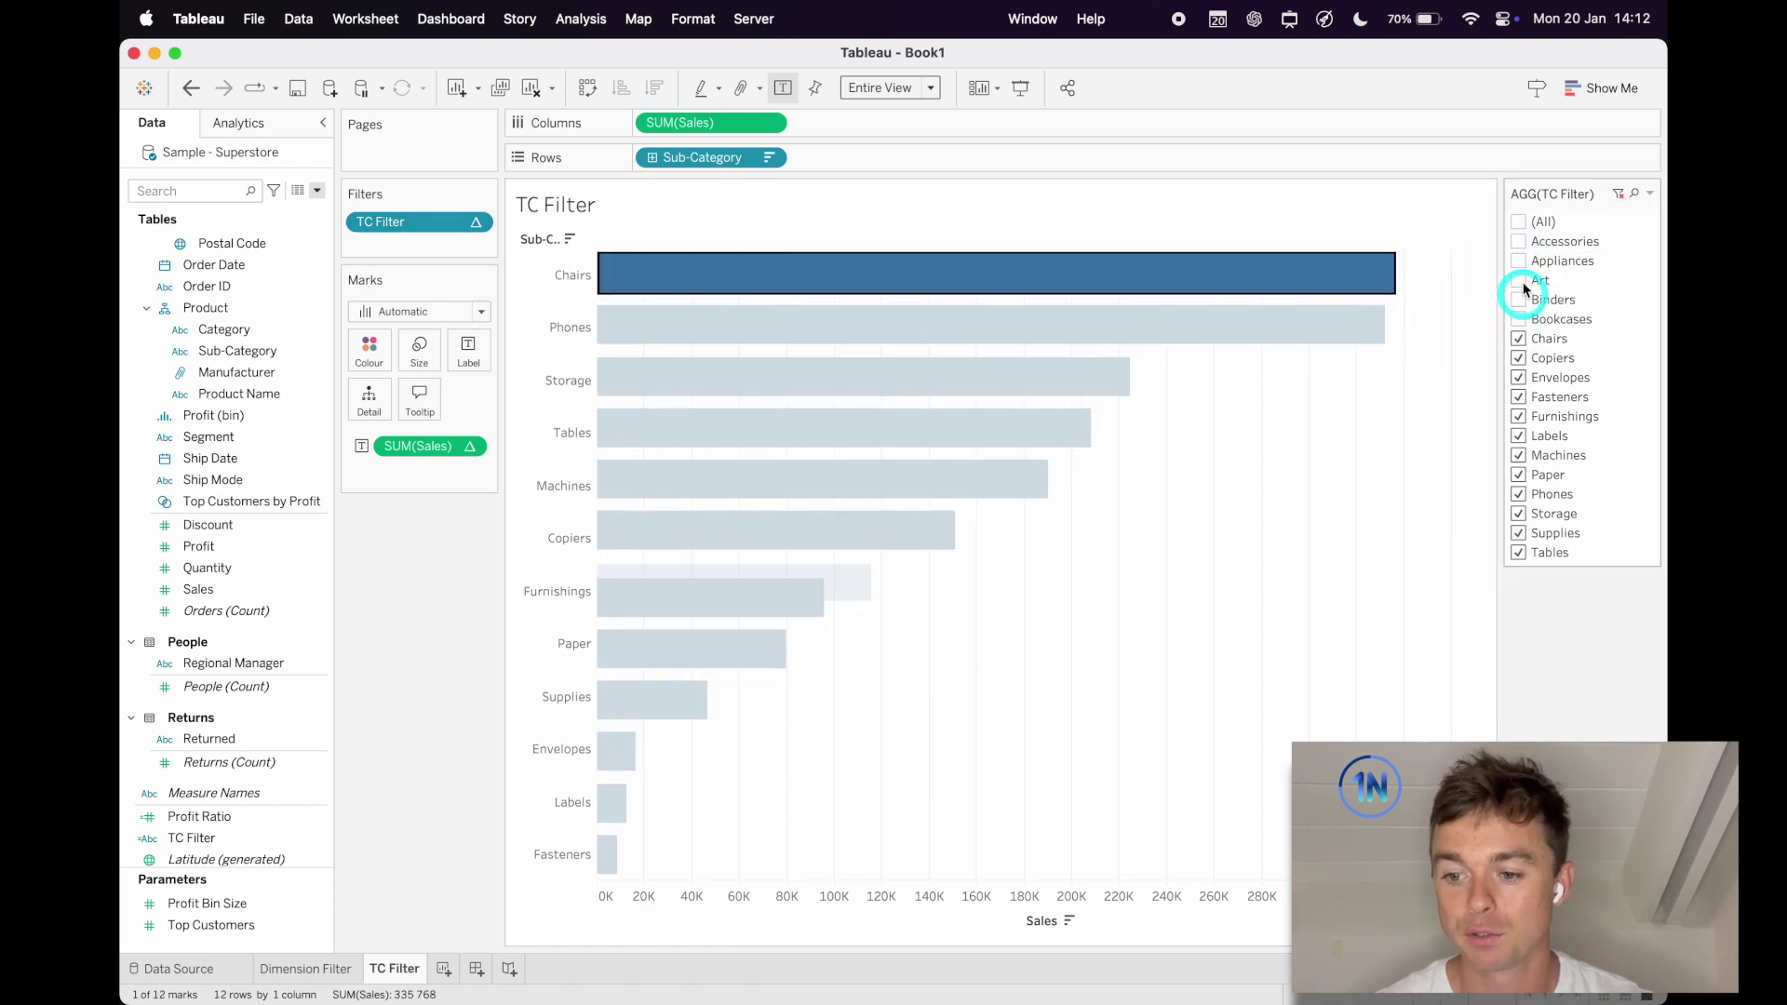
click(1518, 222)
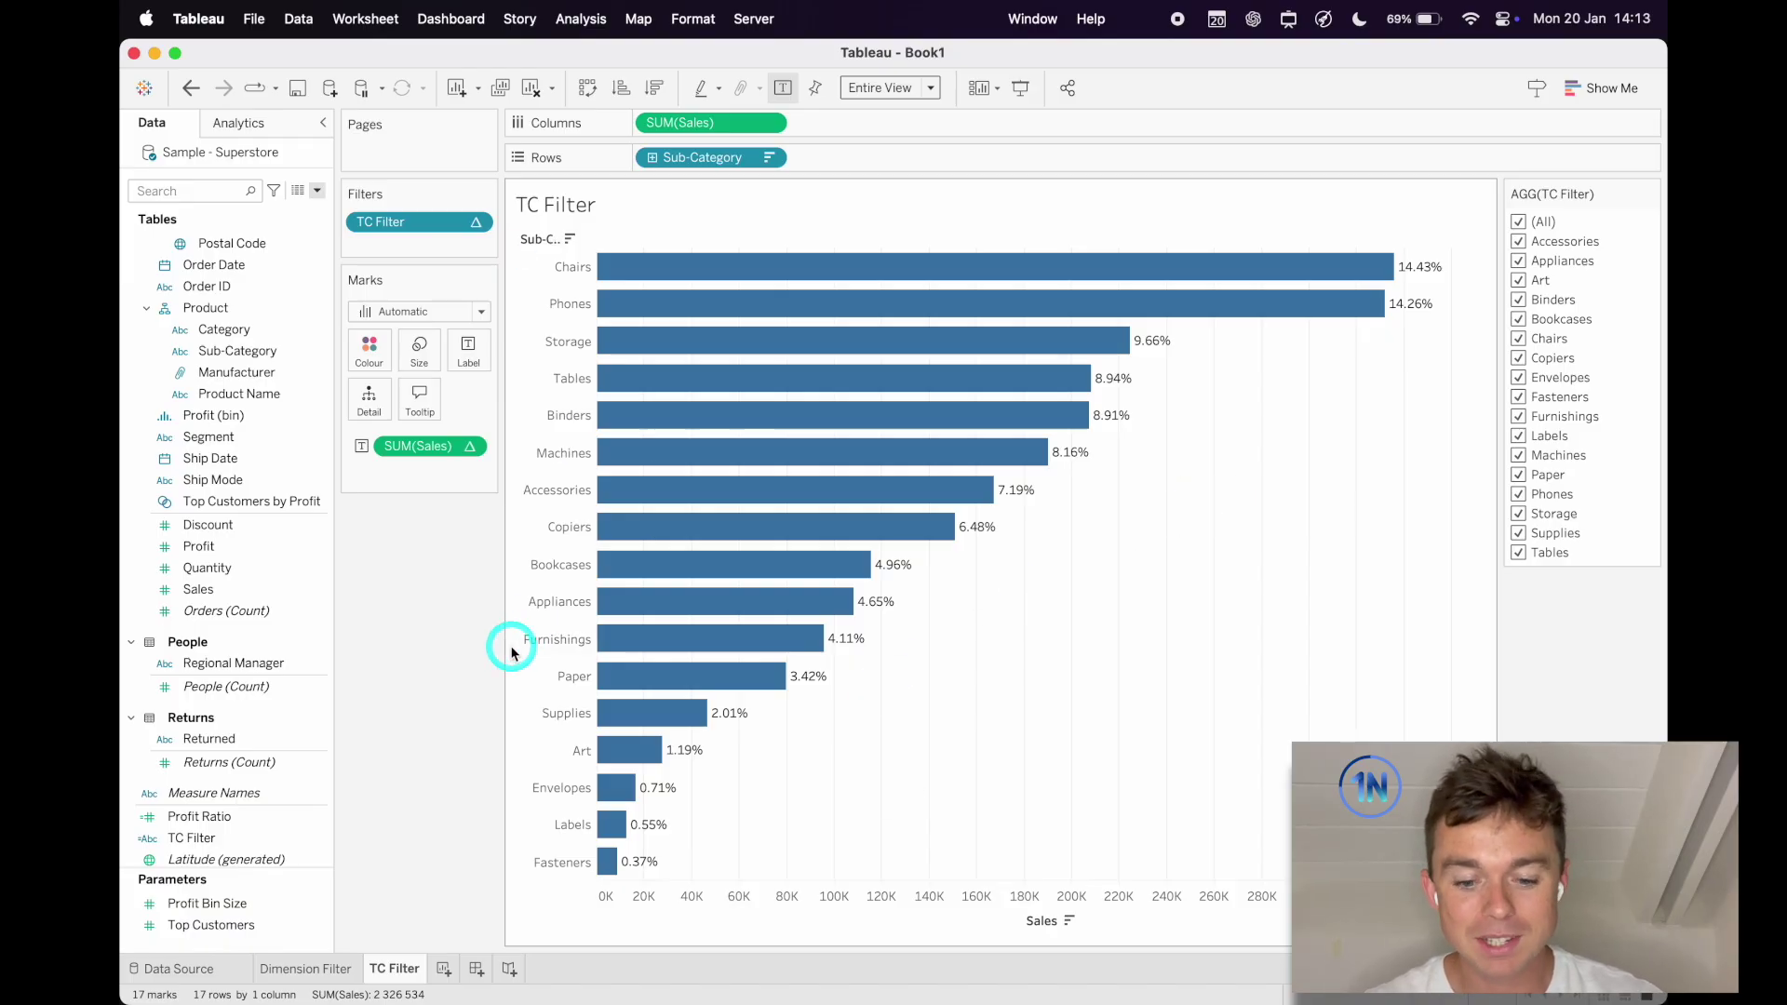
Step: Add a new blank worksheet, Sheet 3
click(445, 969)
Step: Build a Sub-Category by Sales bar chart filling the view, sorted by sales descending
scroll(277, 322, up, 5)
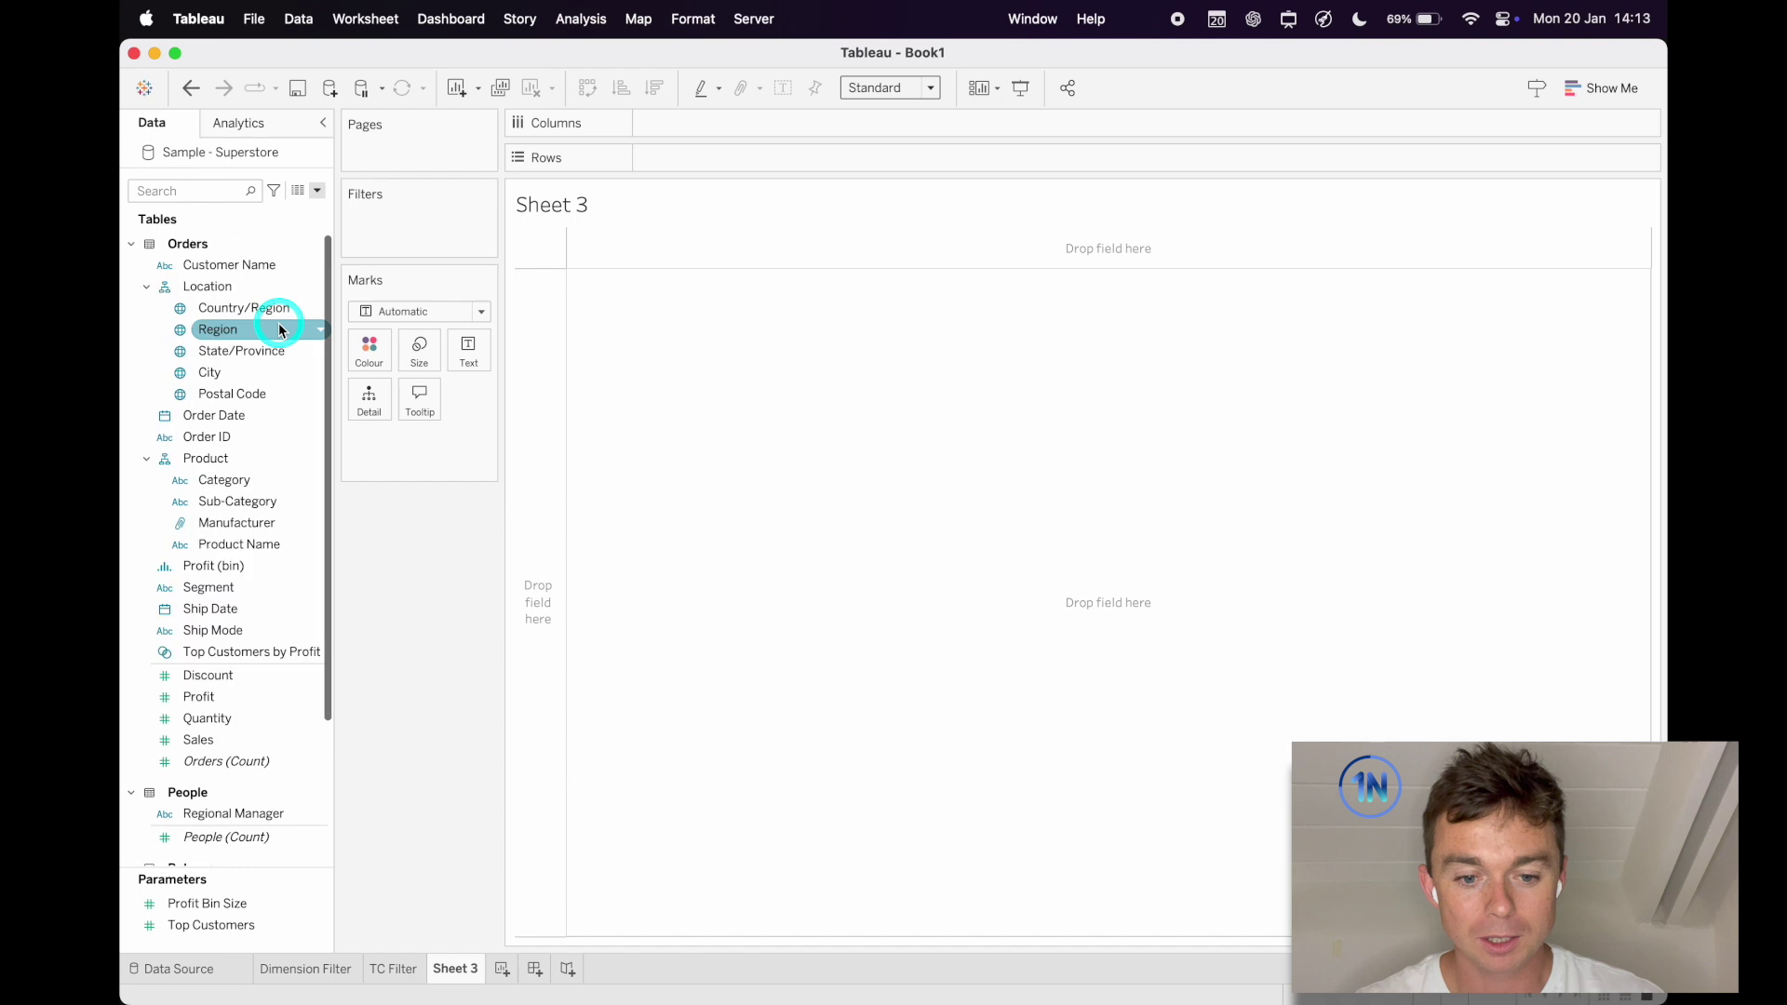
click(236, 460)
drag(237, 501, 723, 175)
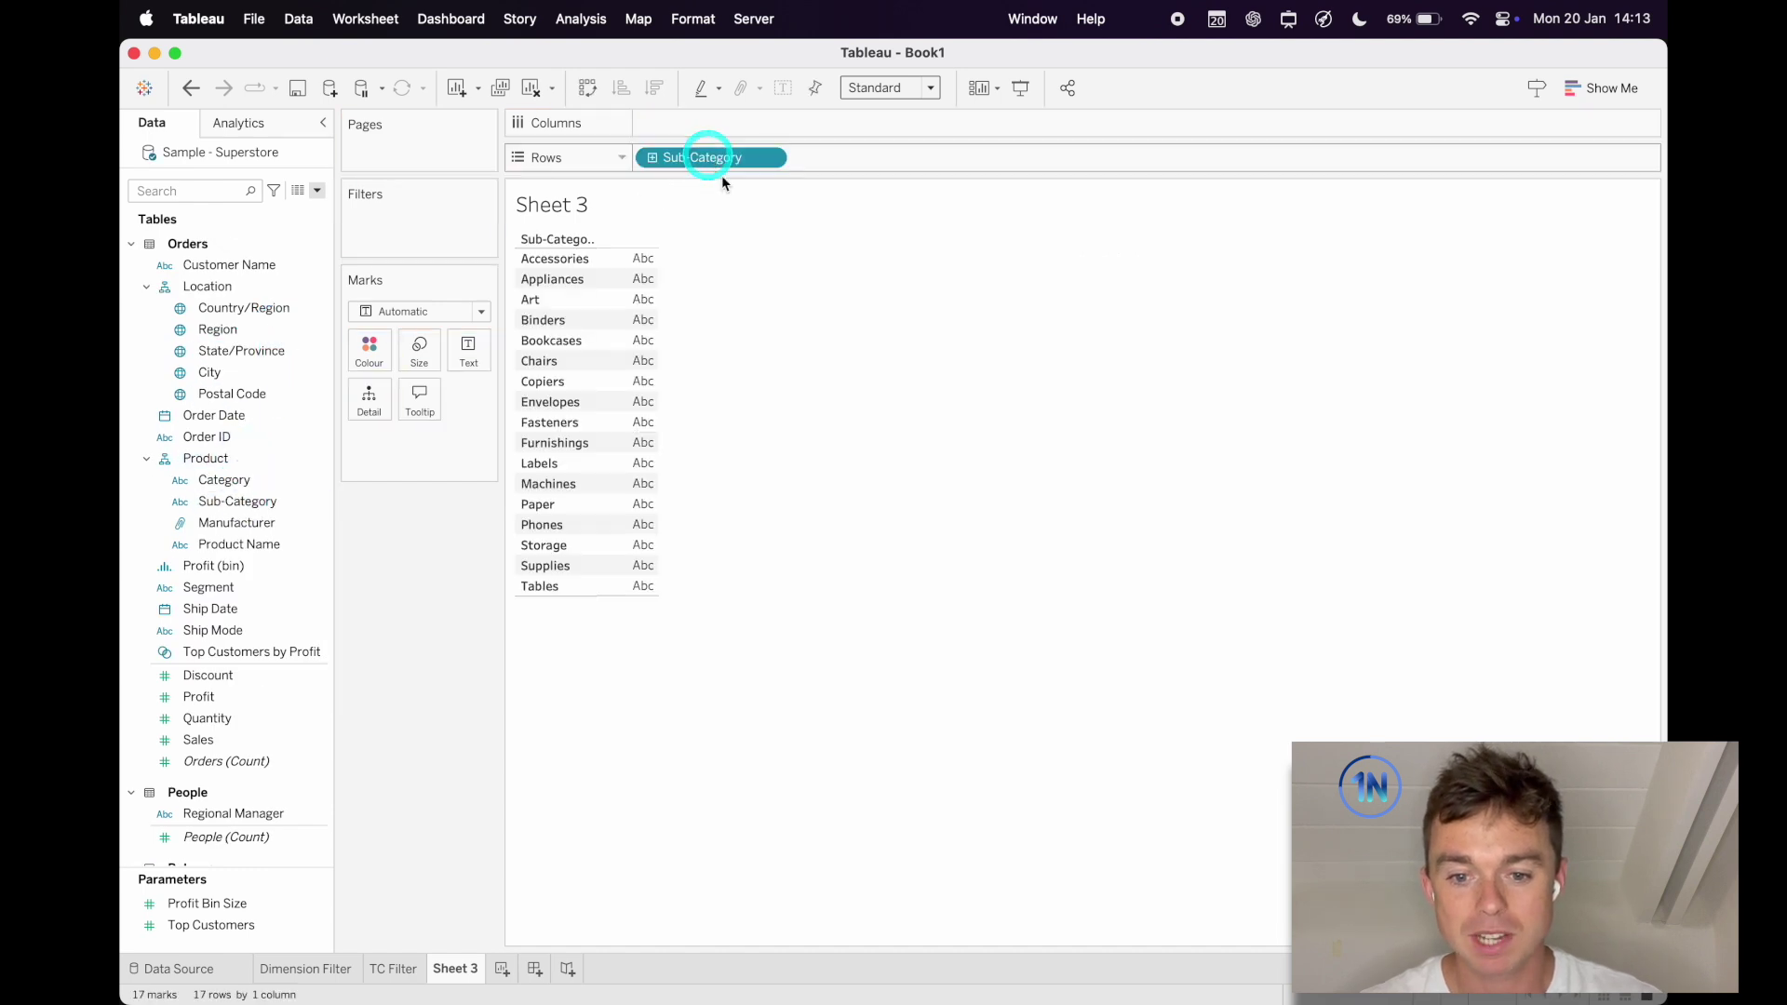
click(246, 698)
mouse_move(200, 740)
mouse_down()
mouse_move(223, 741)
mouse_move(736, 123)
mouse_up()
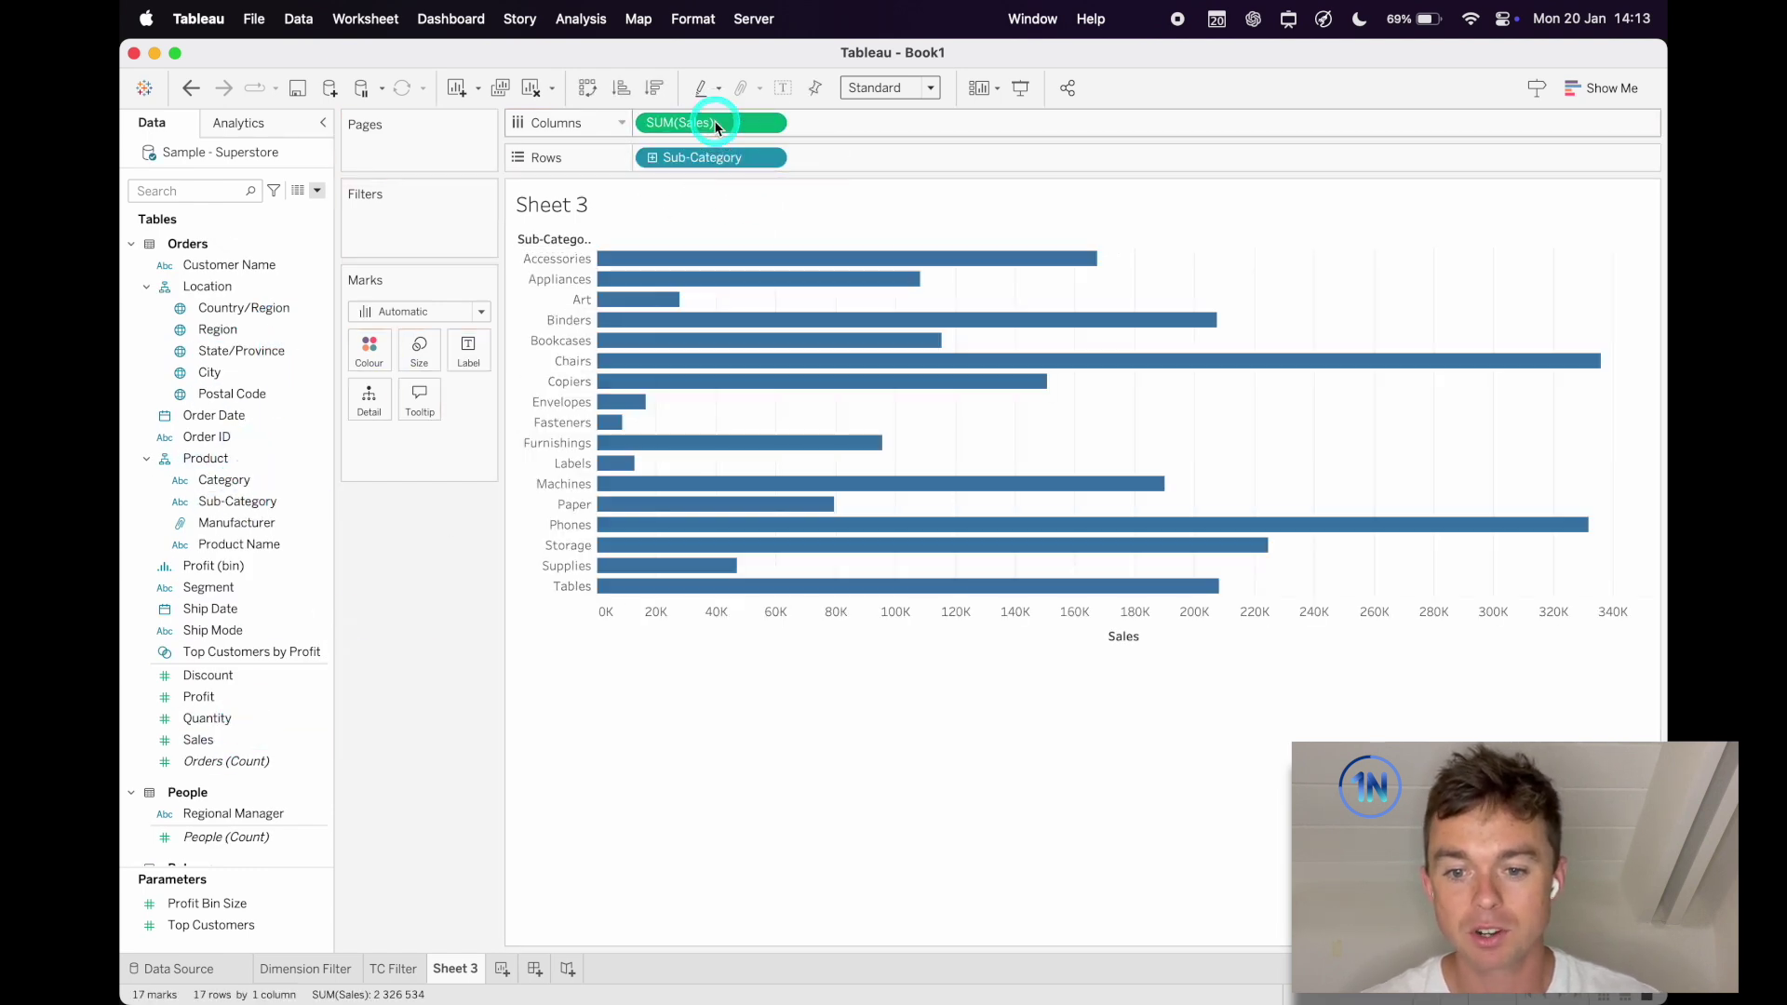
click(886, 86)
click(876, 155)
click(654, 87)
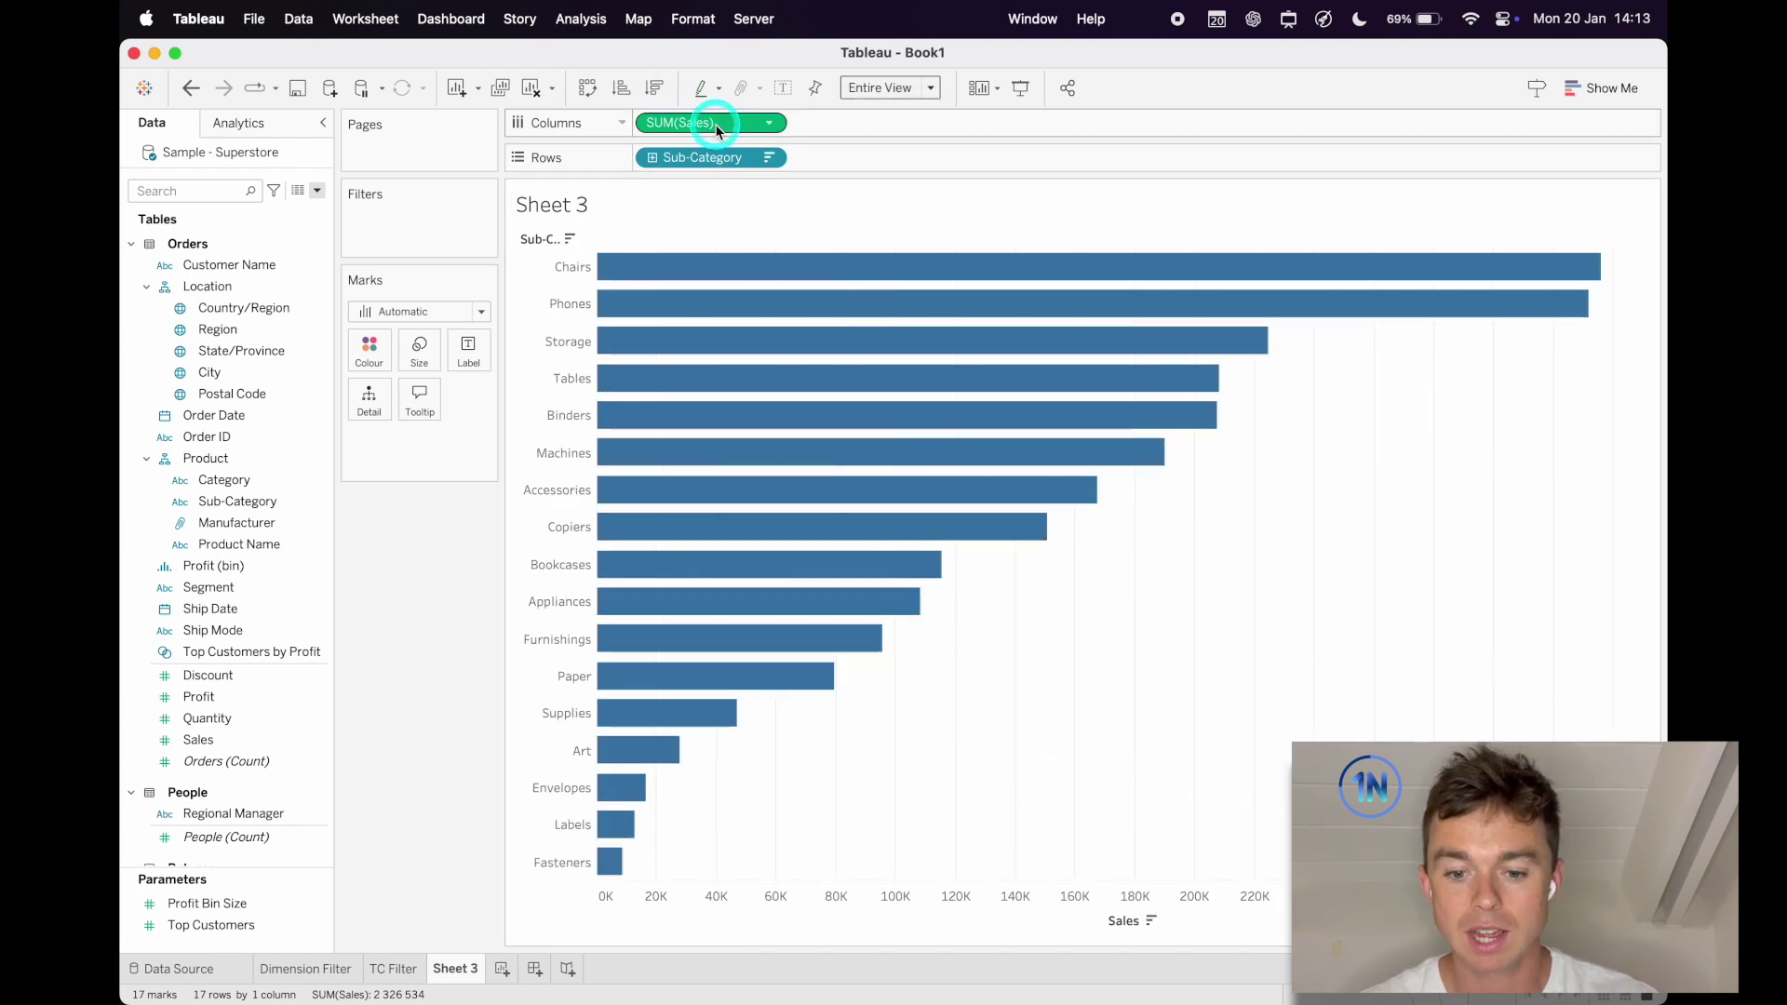
Step: Label each bar with its sales as a Percentage of Total quick table calculation
drag(717, 130, 470, 350)
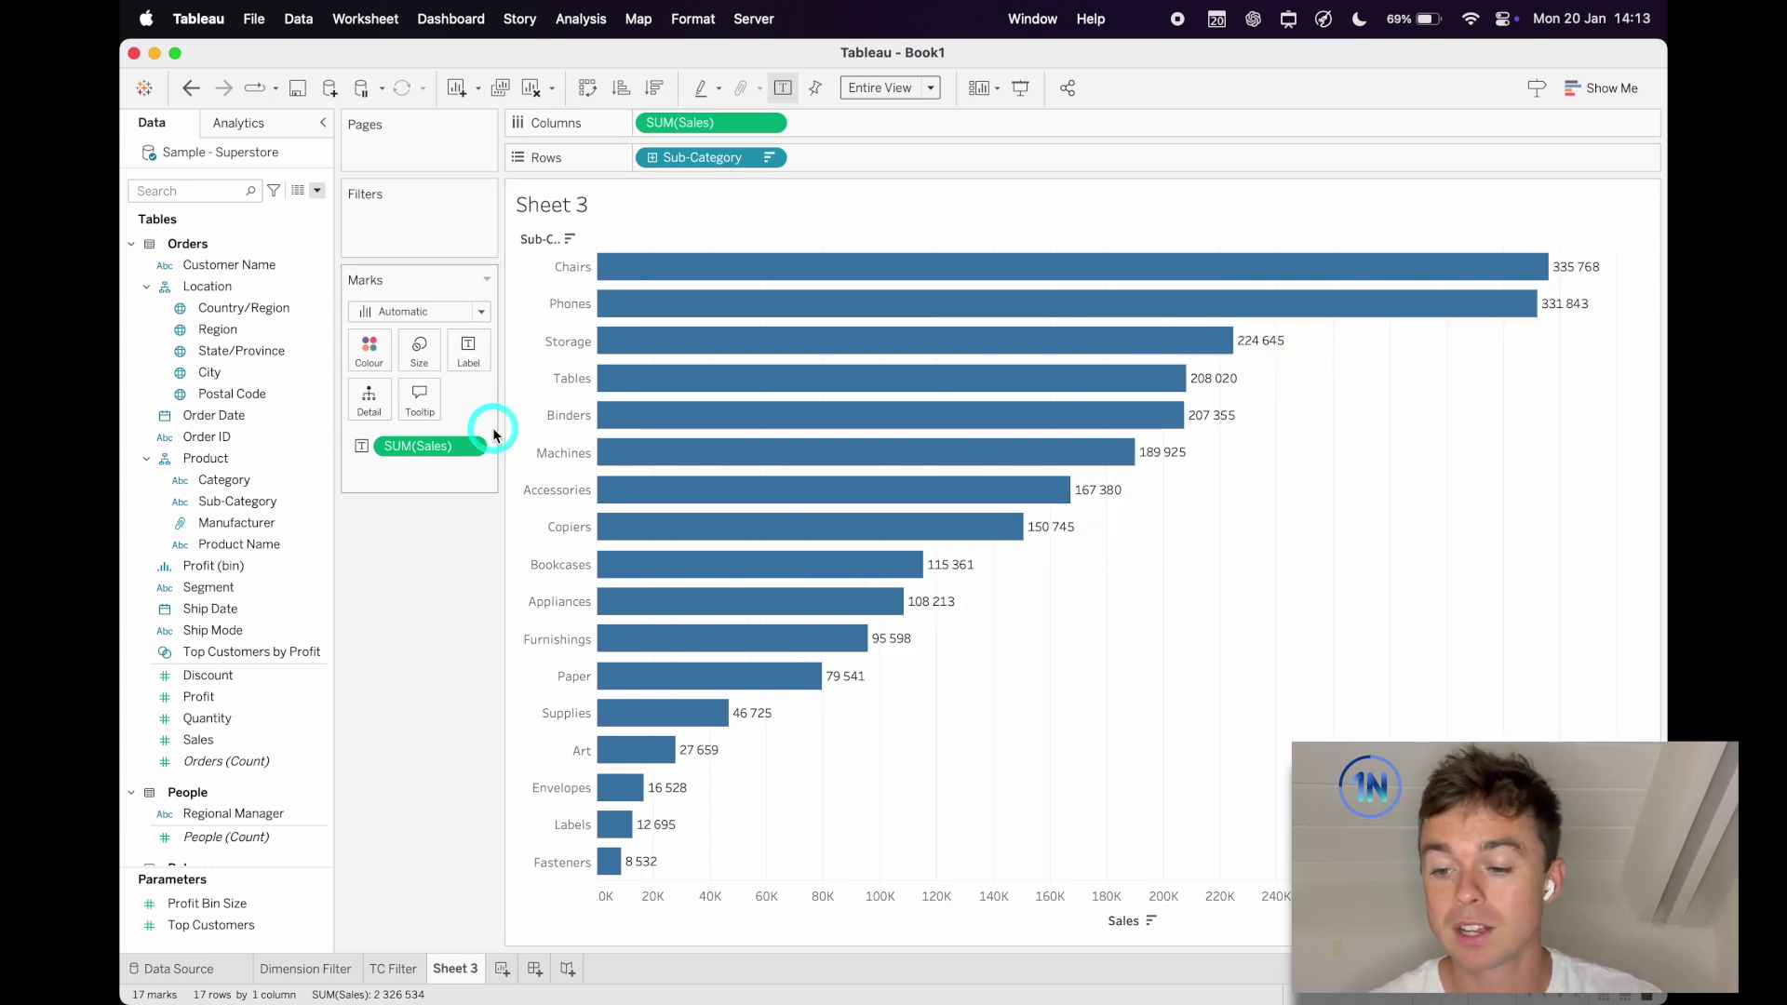
click(469, 446)
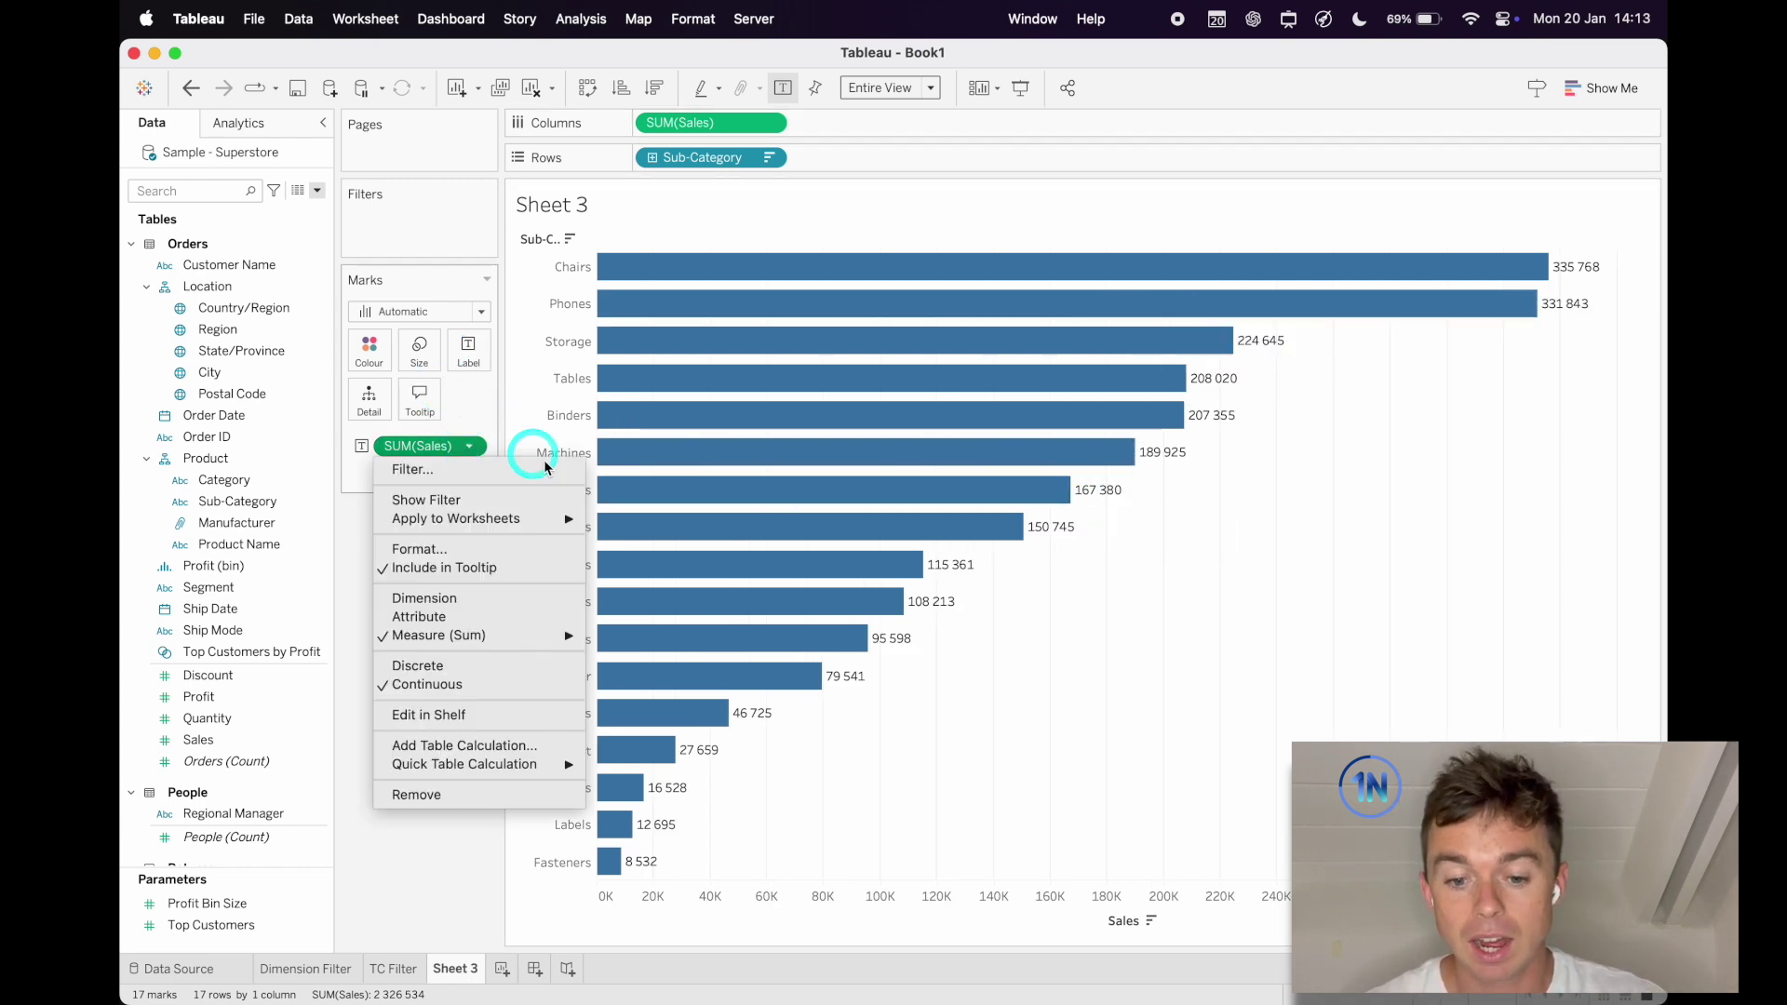
mouse_move(559, 765)
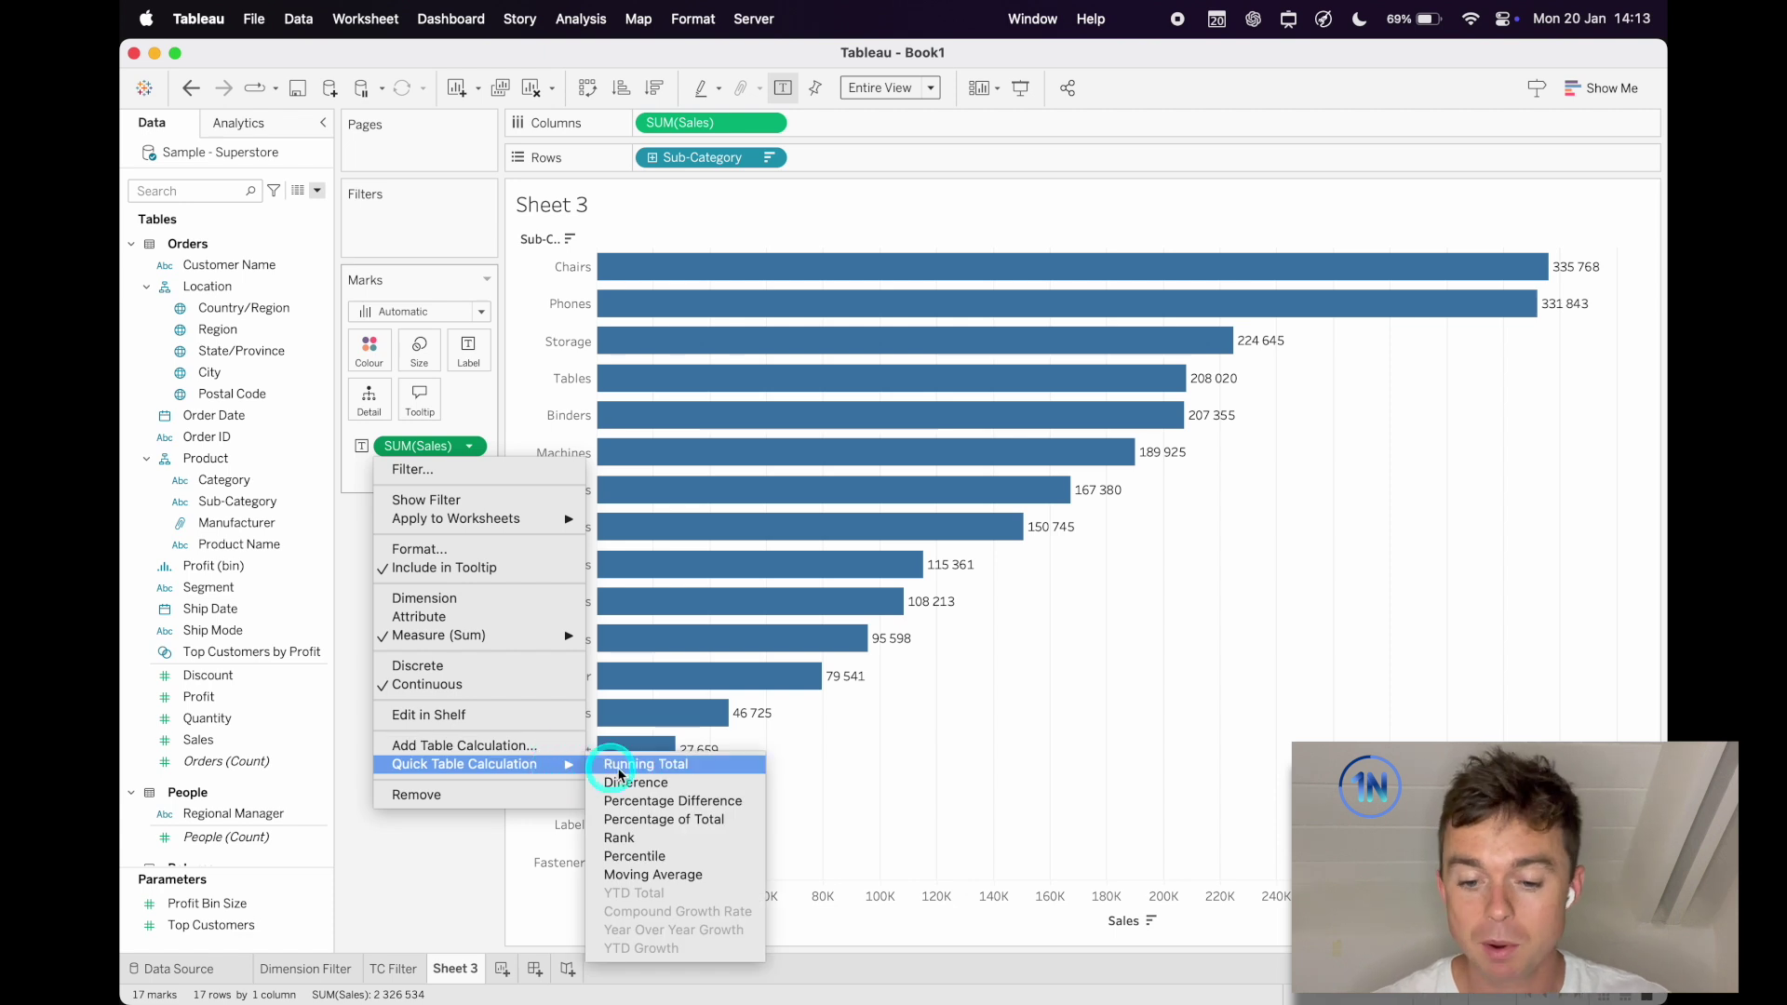
click(712, 819)
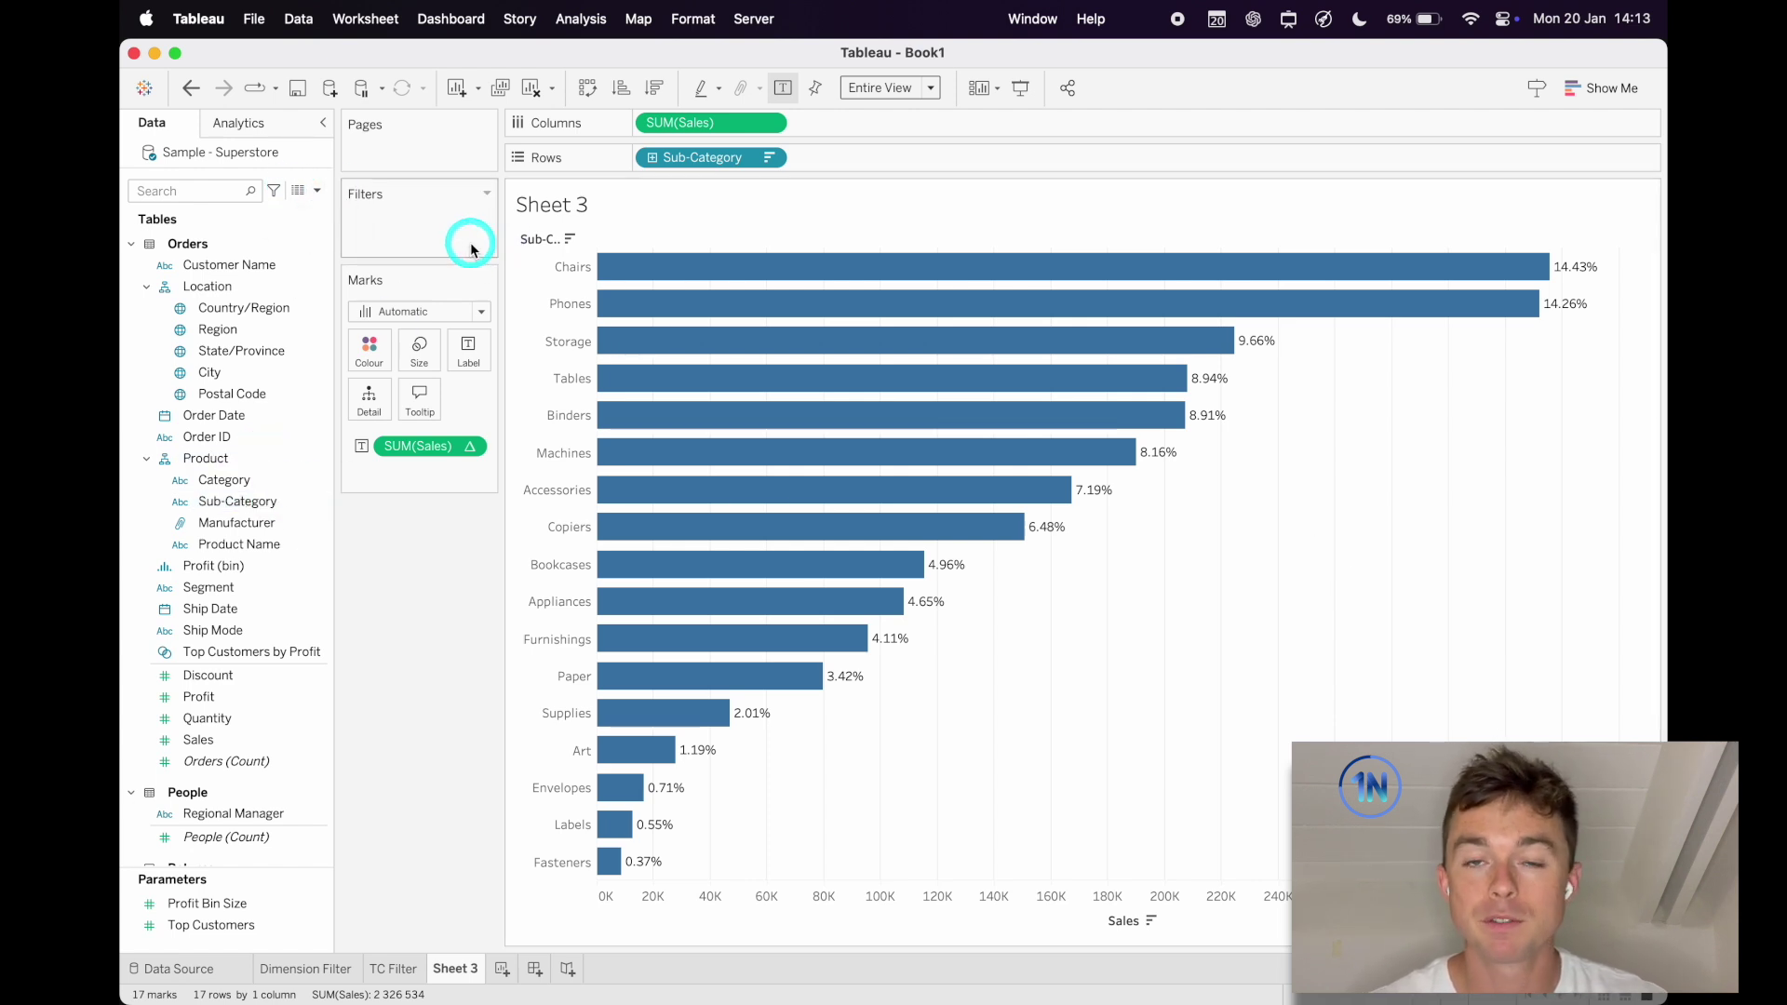
Step: Create a calculated field 'LOOKUP Filter' with formula LOOKUP(MIN([Sub-Category]), 0)
click(303, 199)
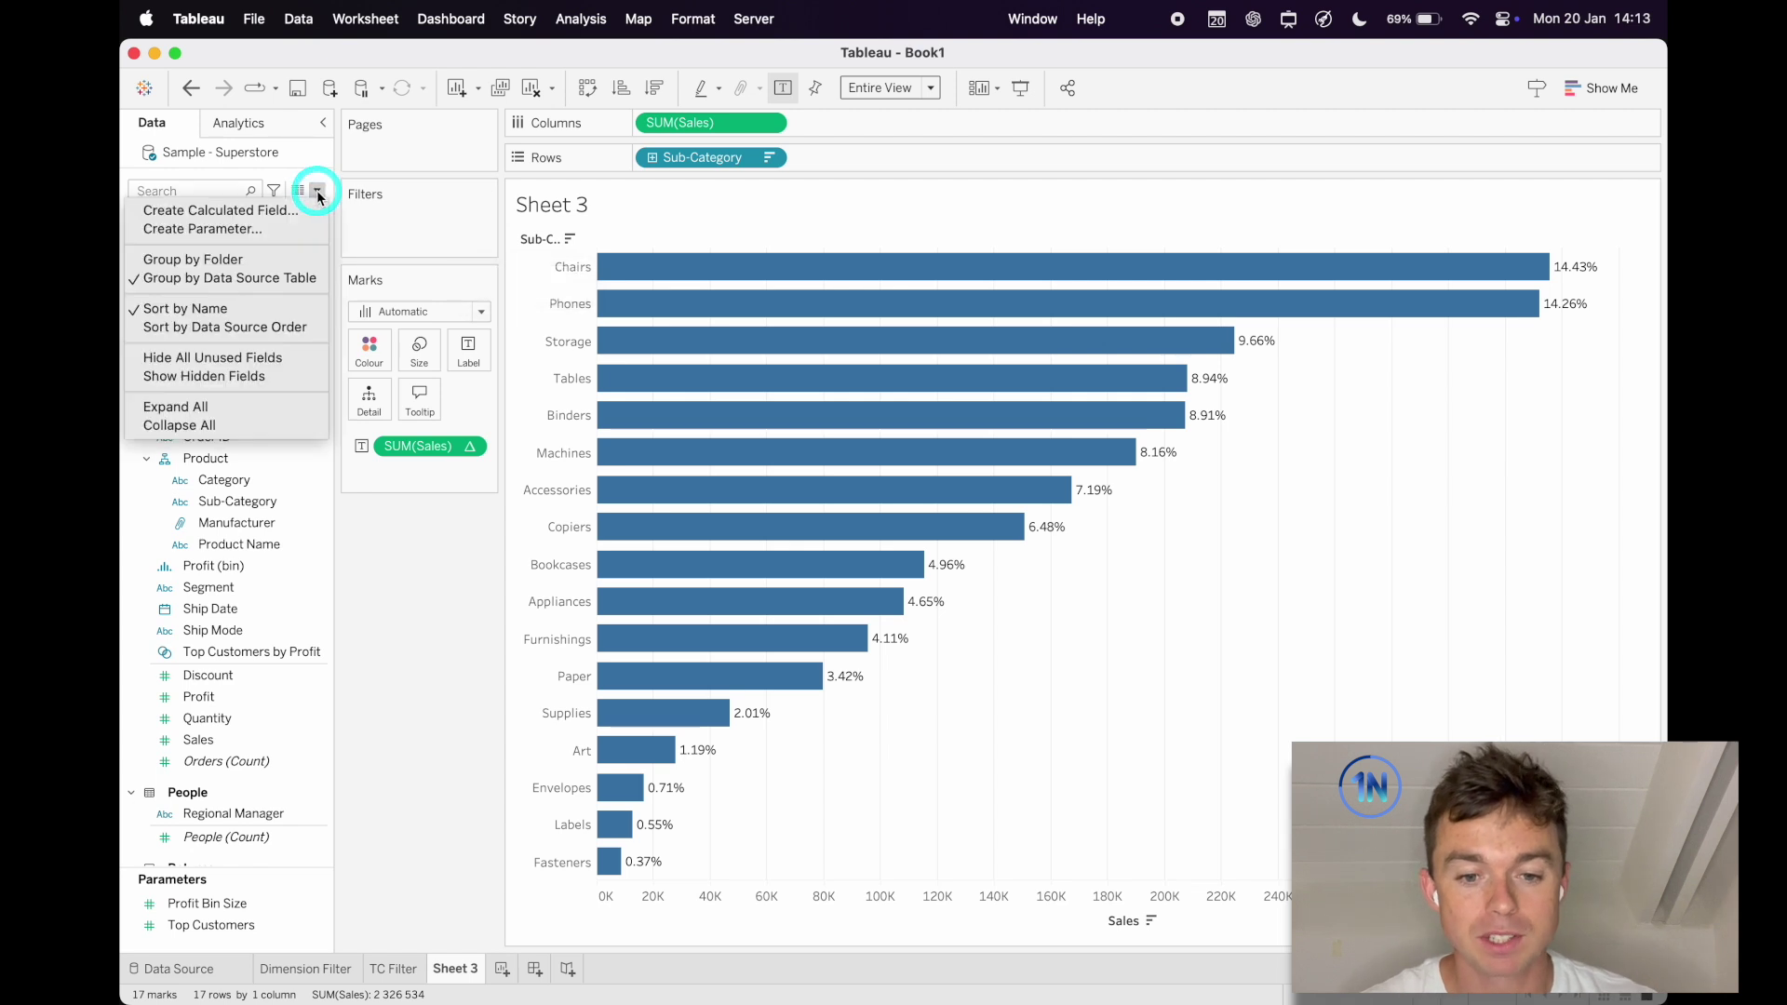
click(304, 206)
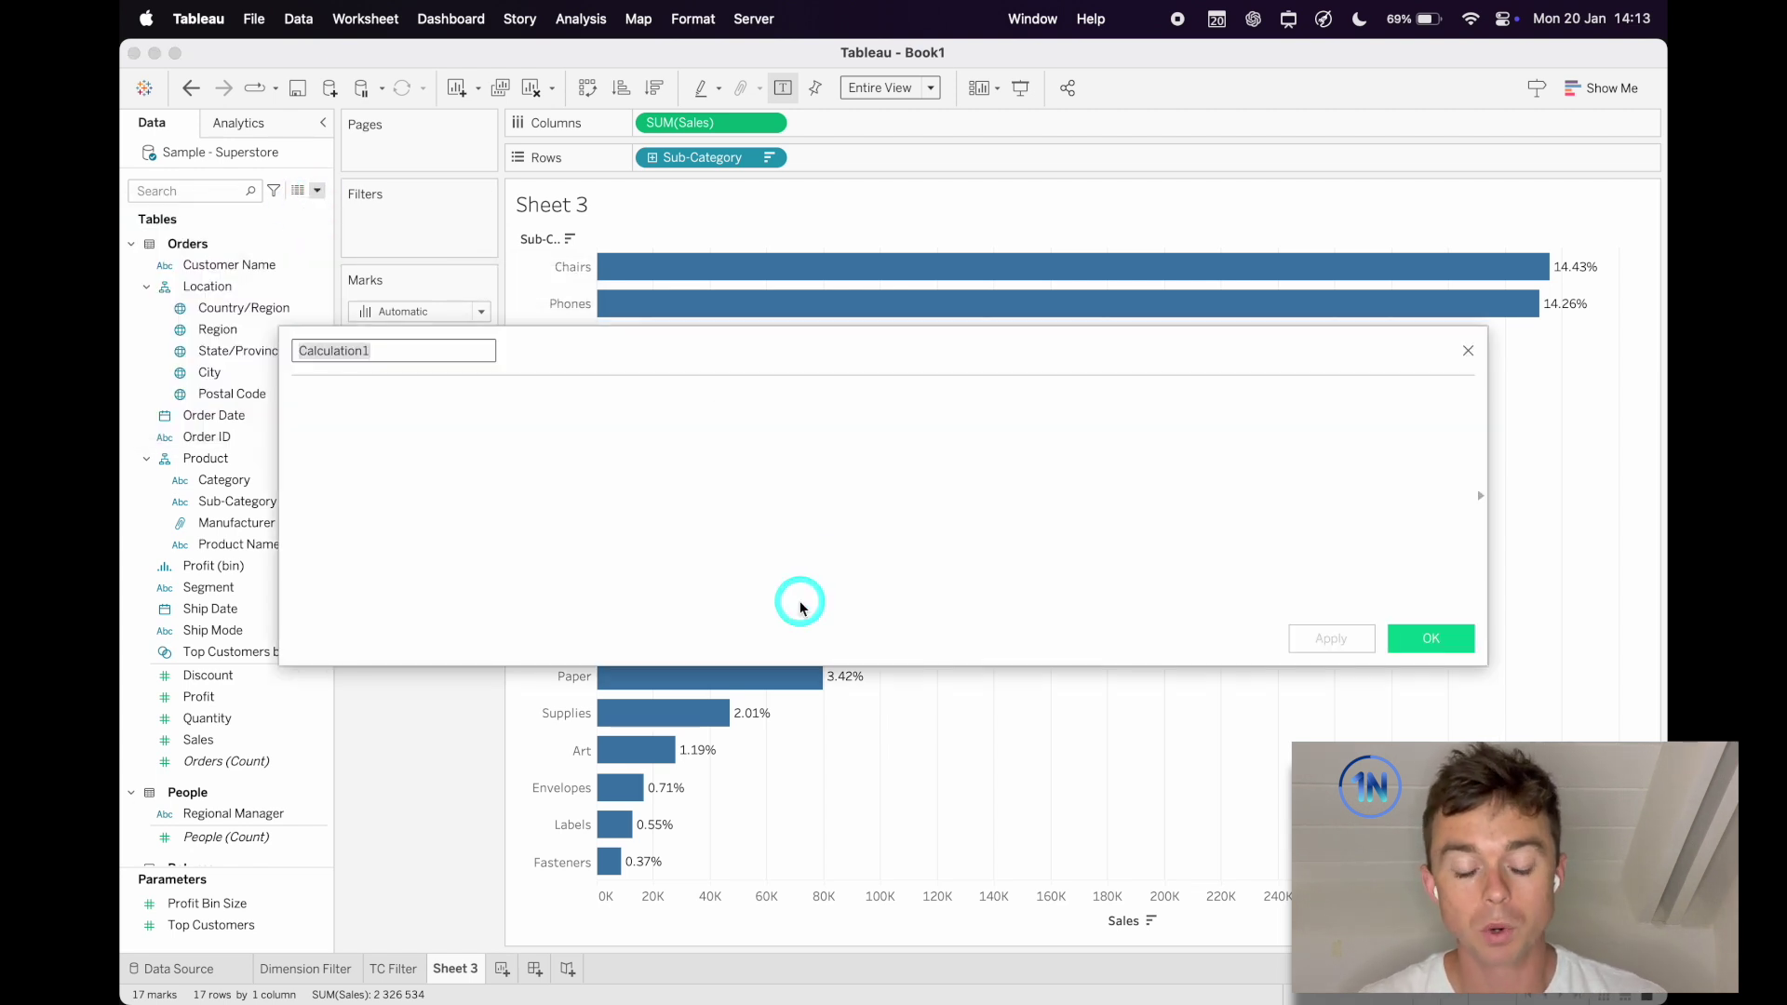
text(LOOKUP)
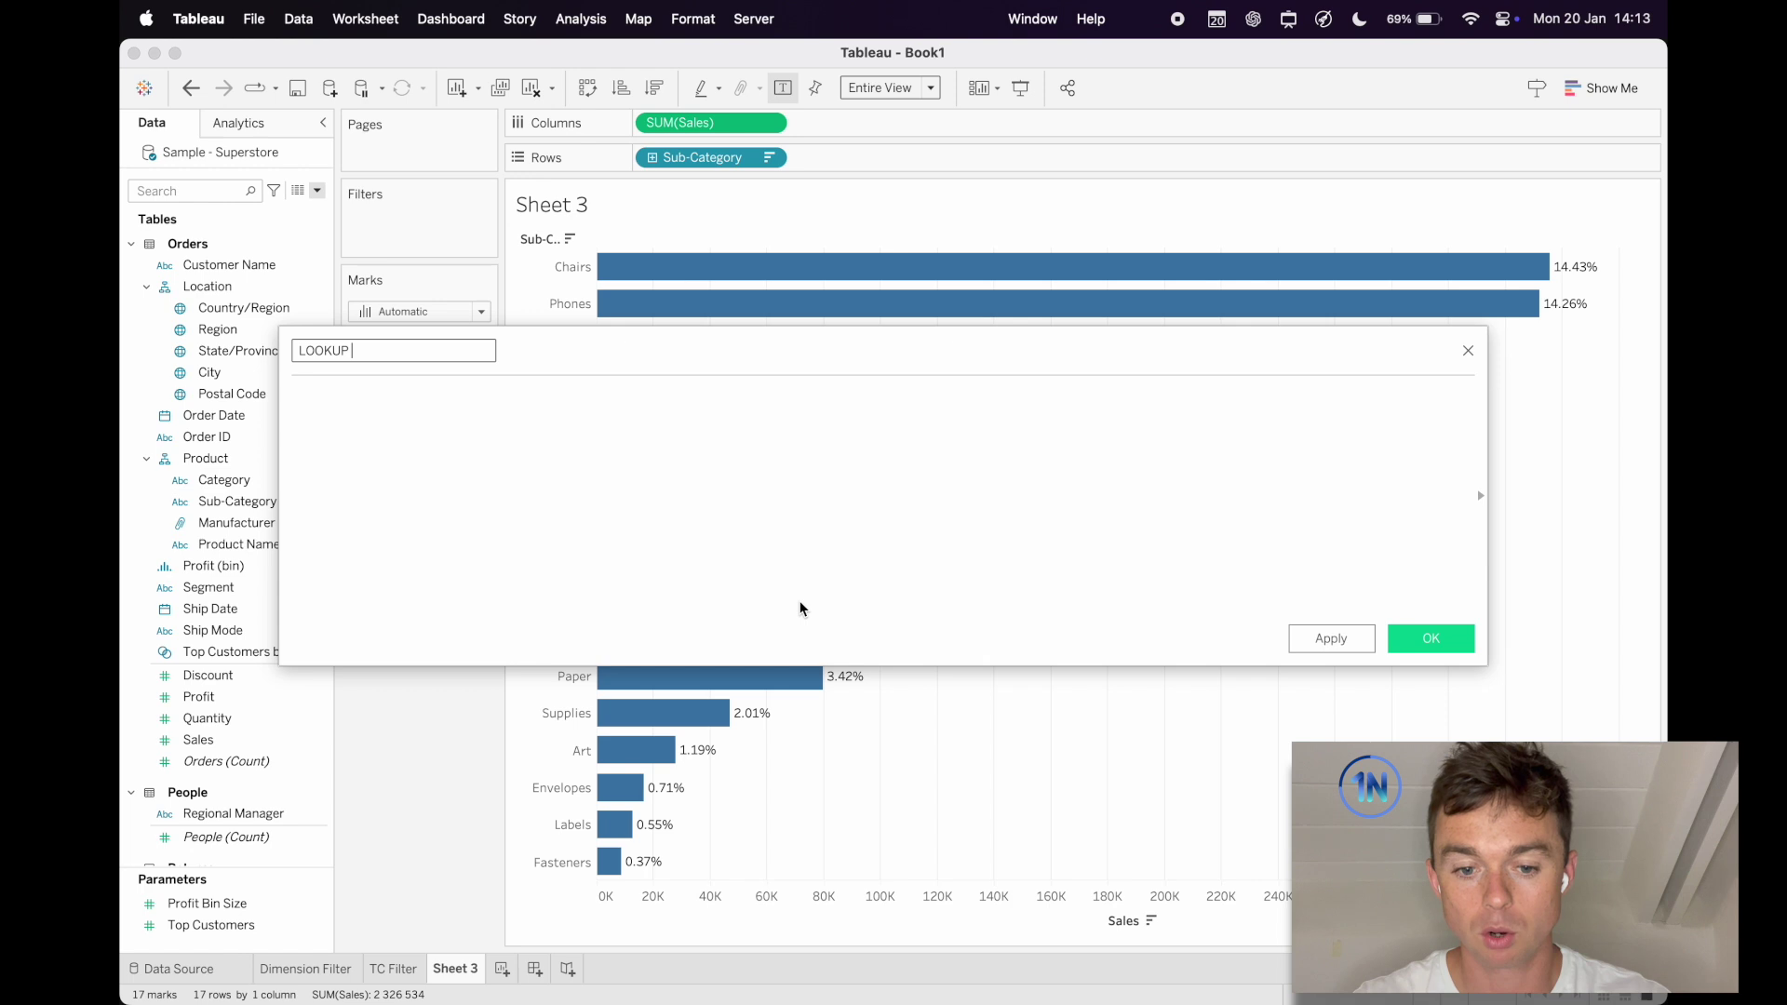
text( Filter)
key(Tab)
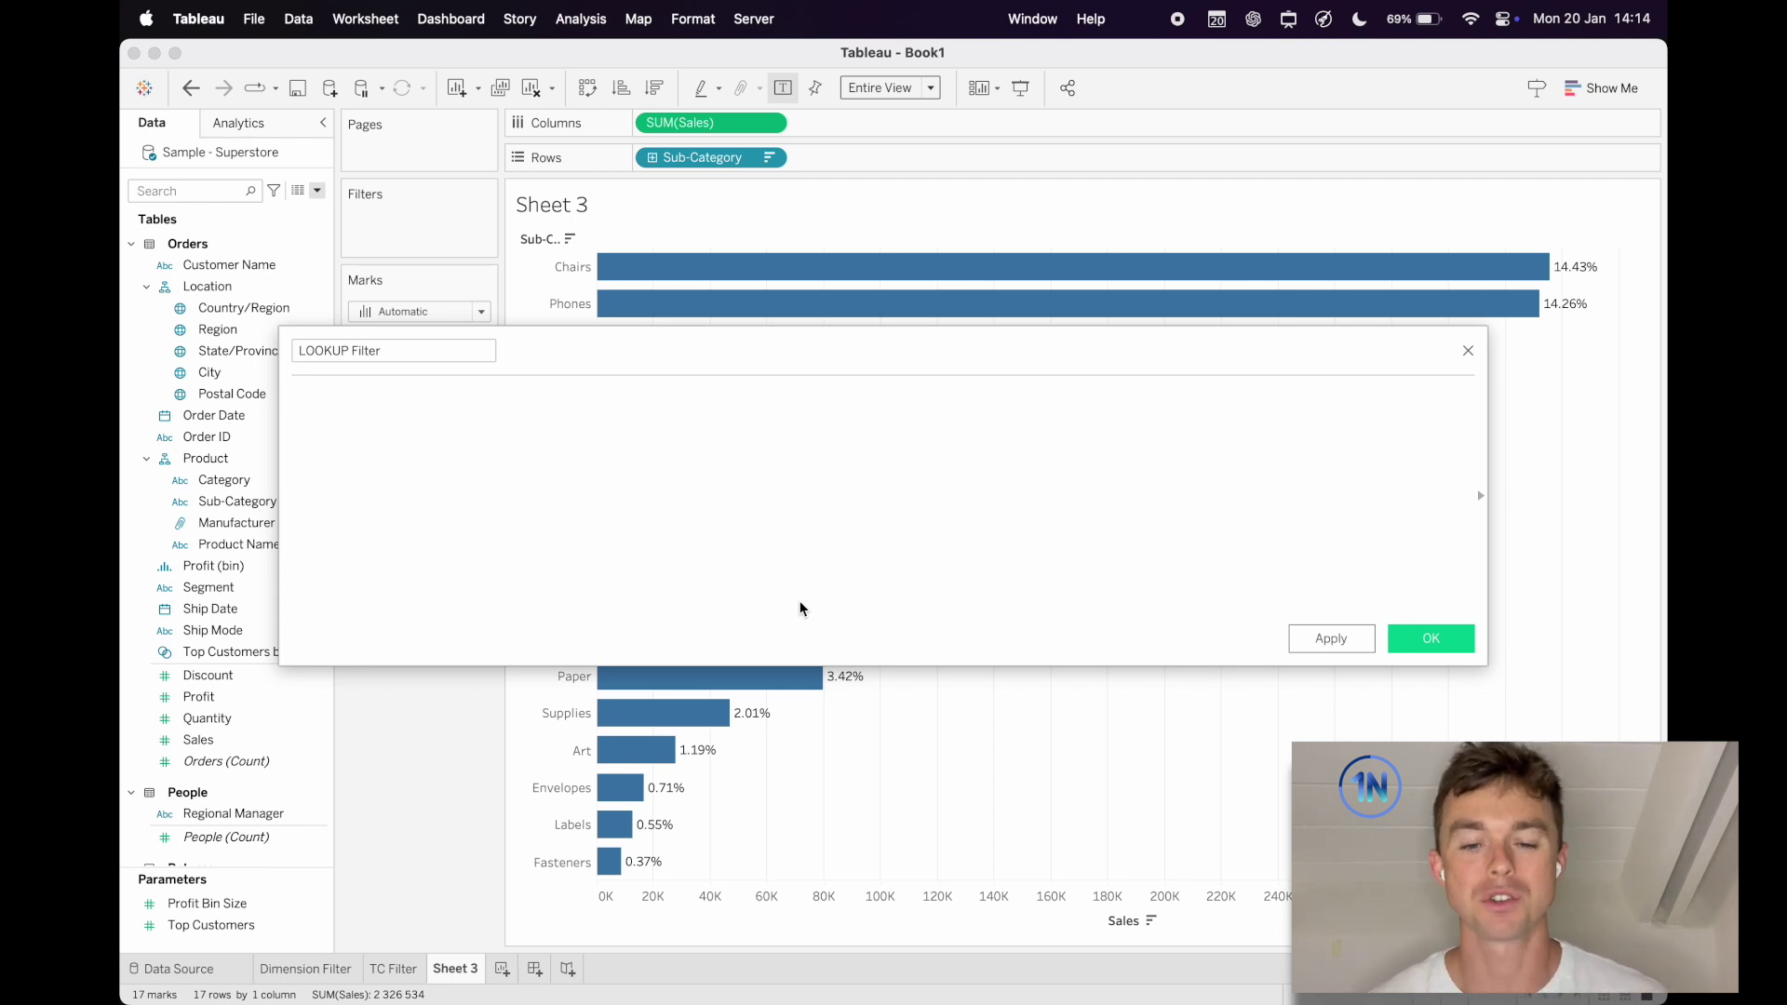
text(LOOKUP()
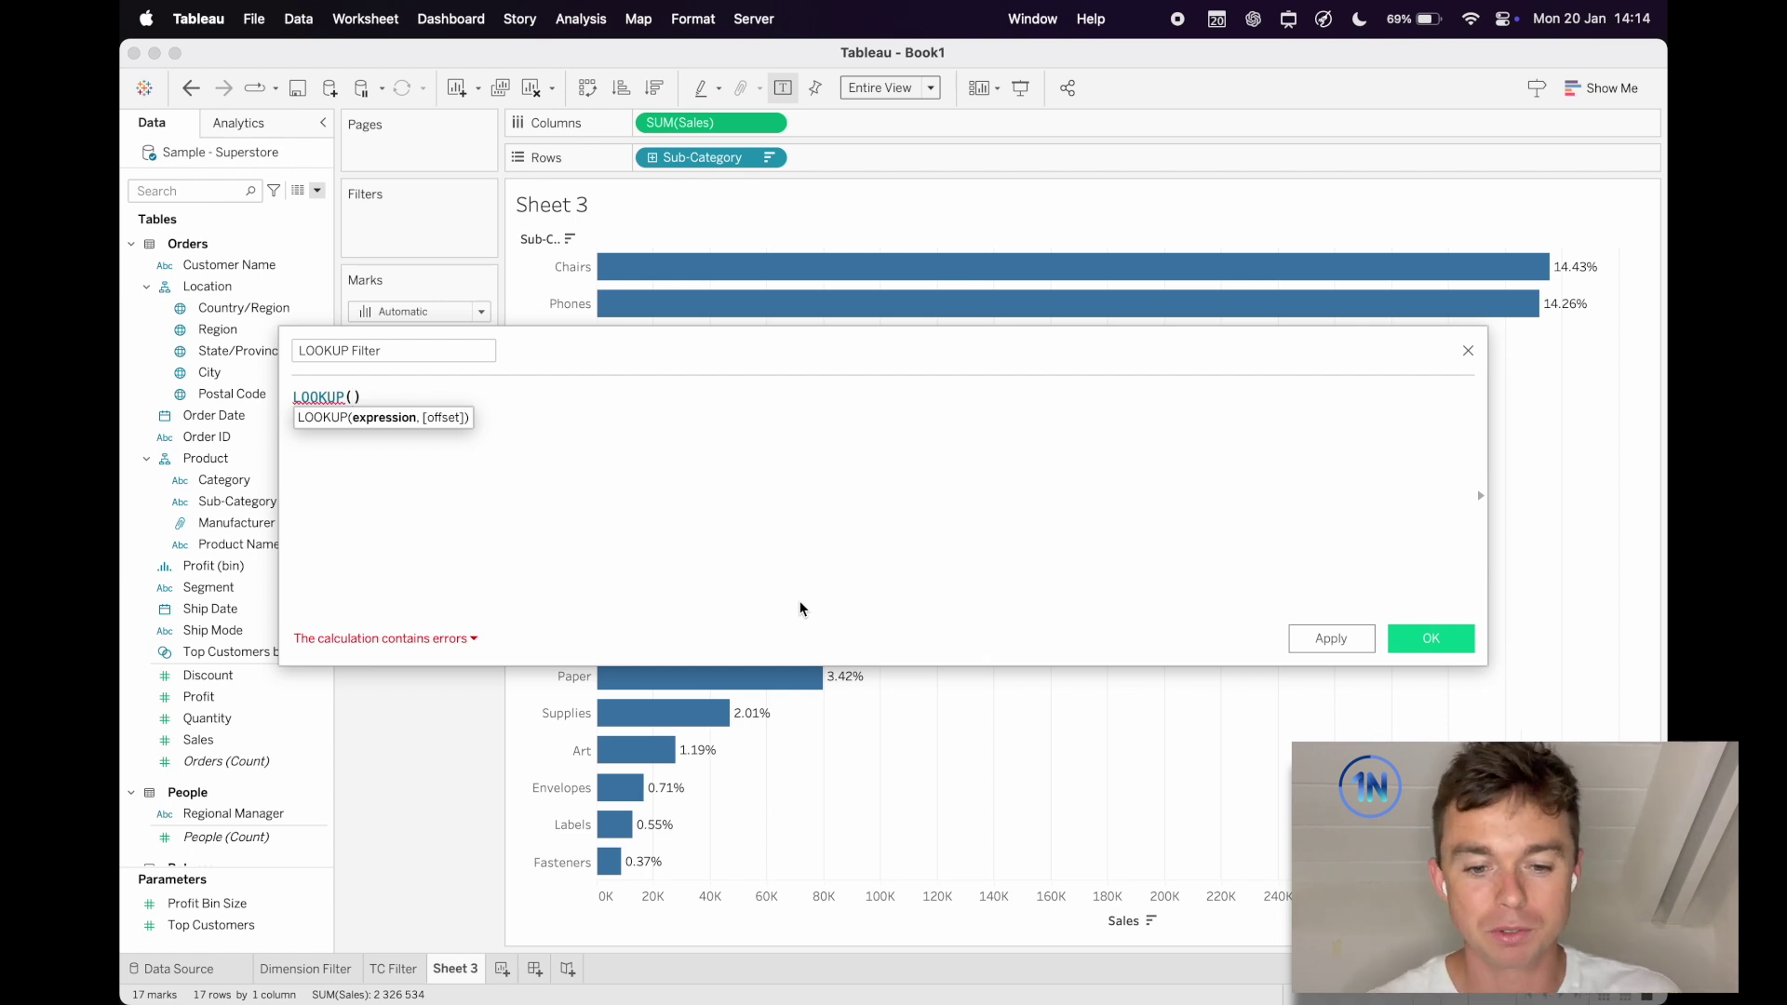
text(MIN)
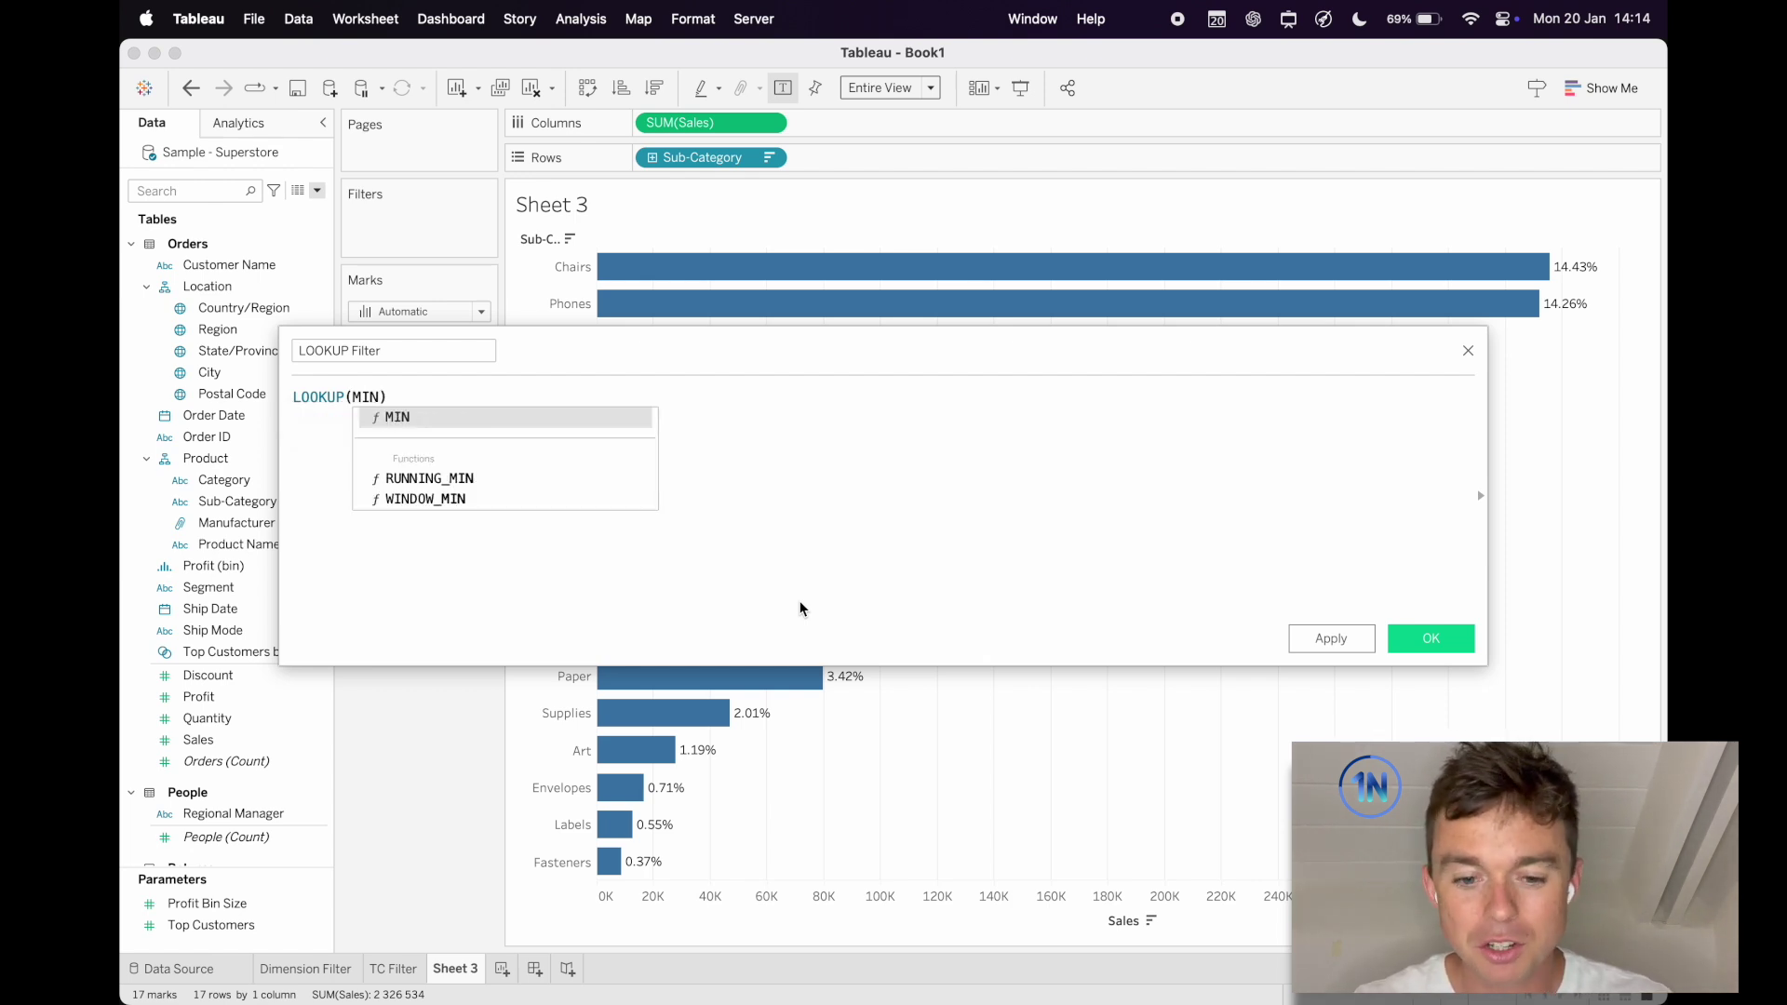
text((sub)
key(Return)
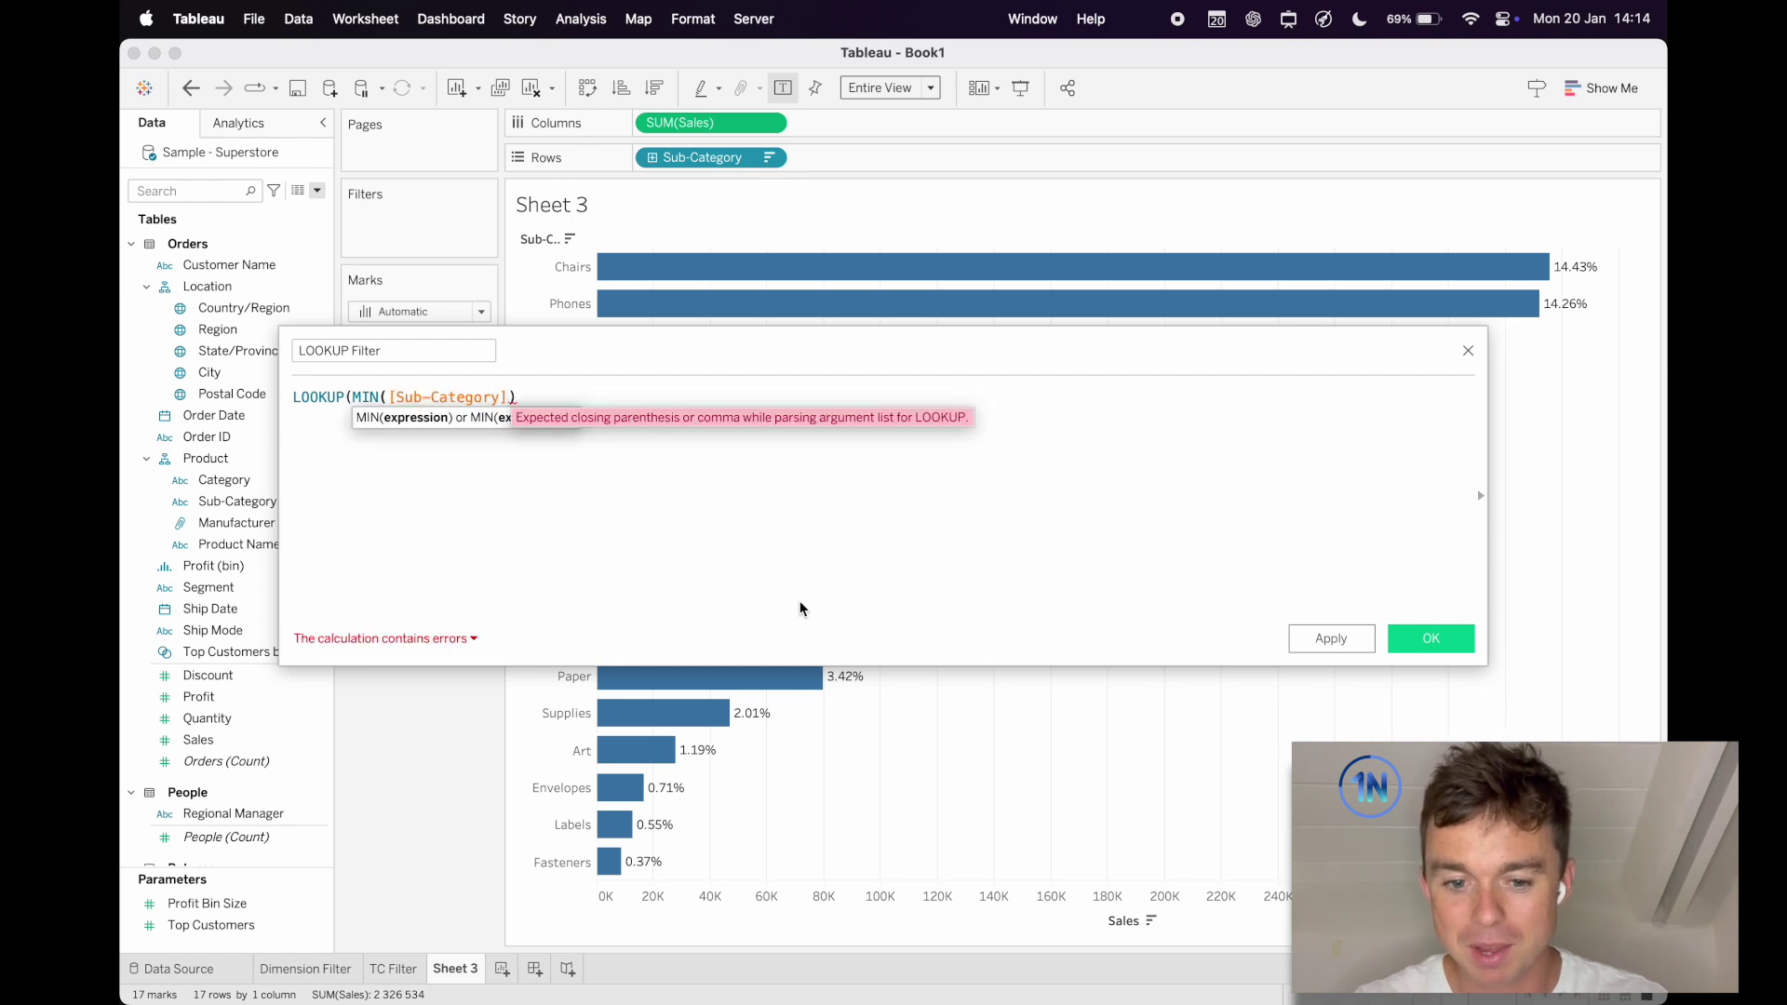
text(, 0)
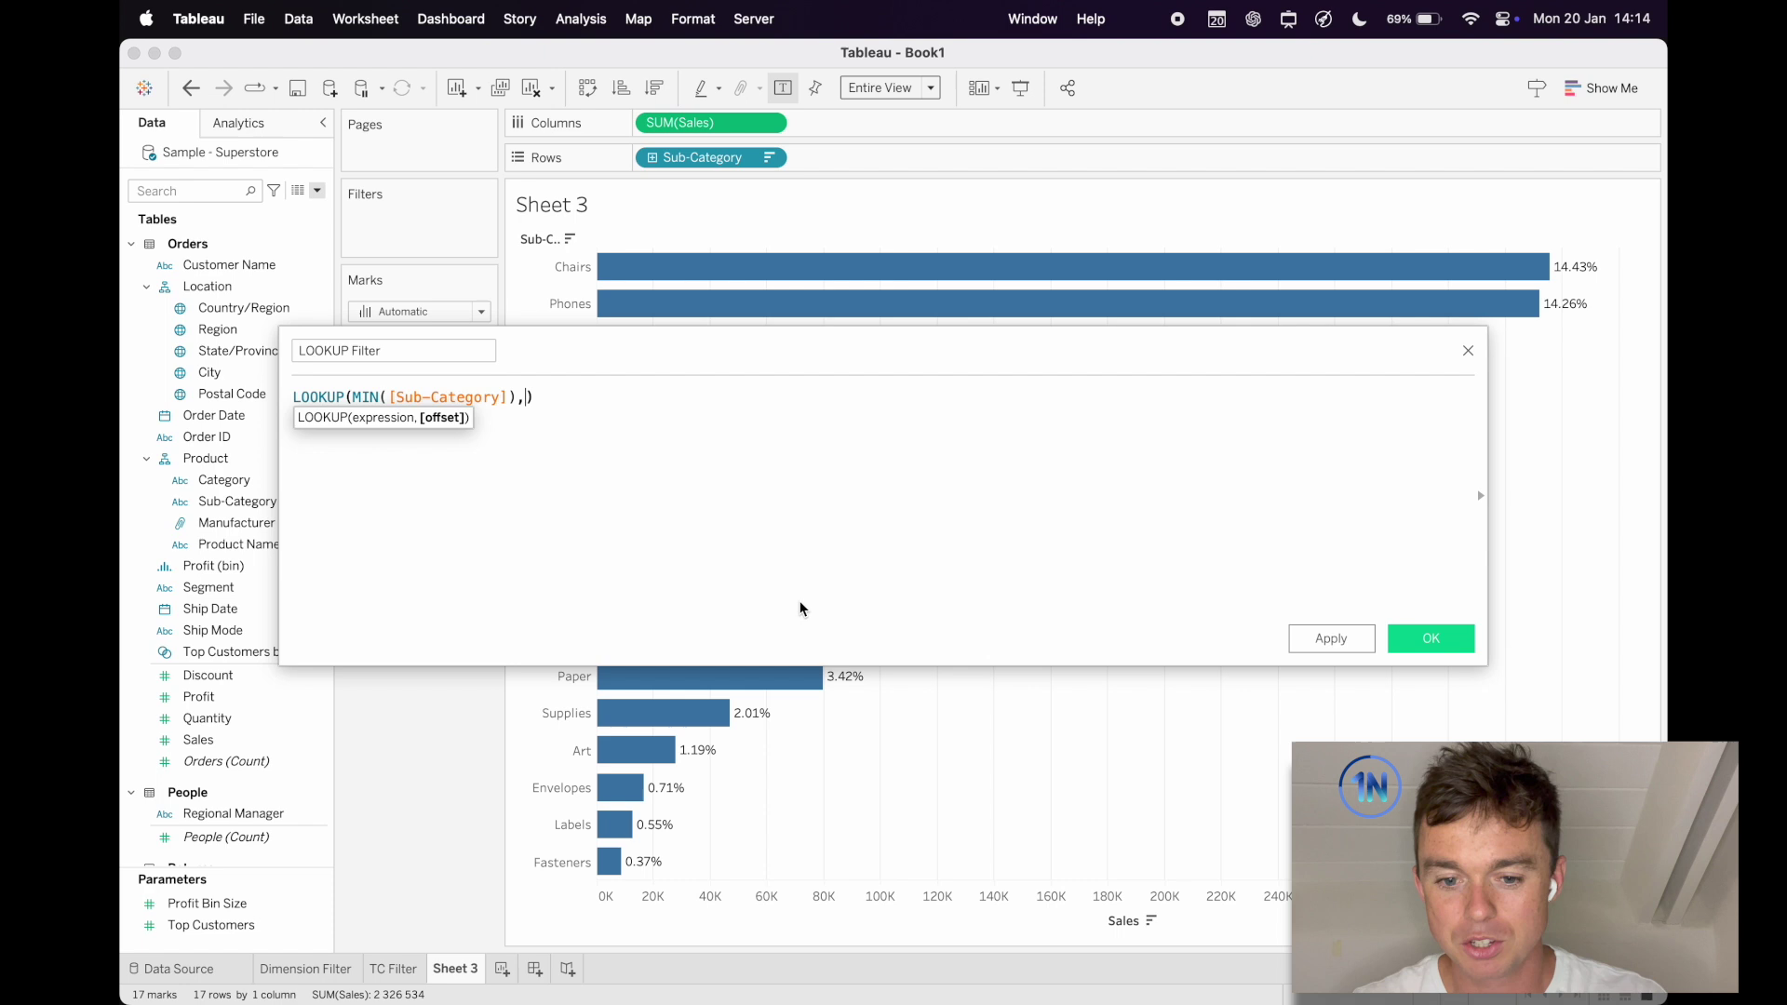
click(691, 466)
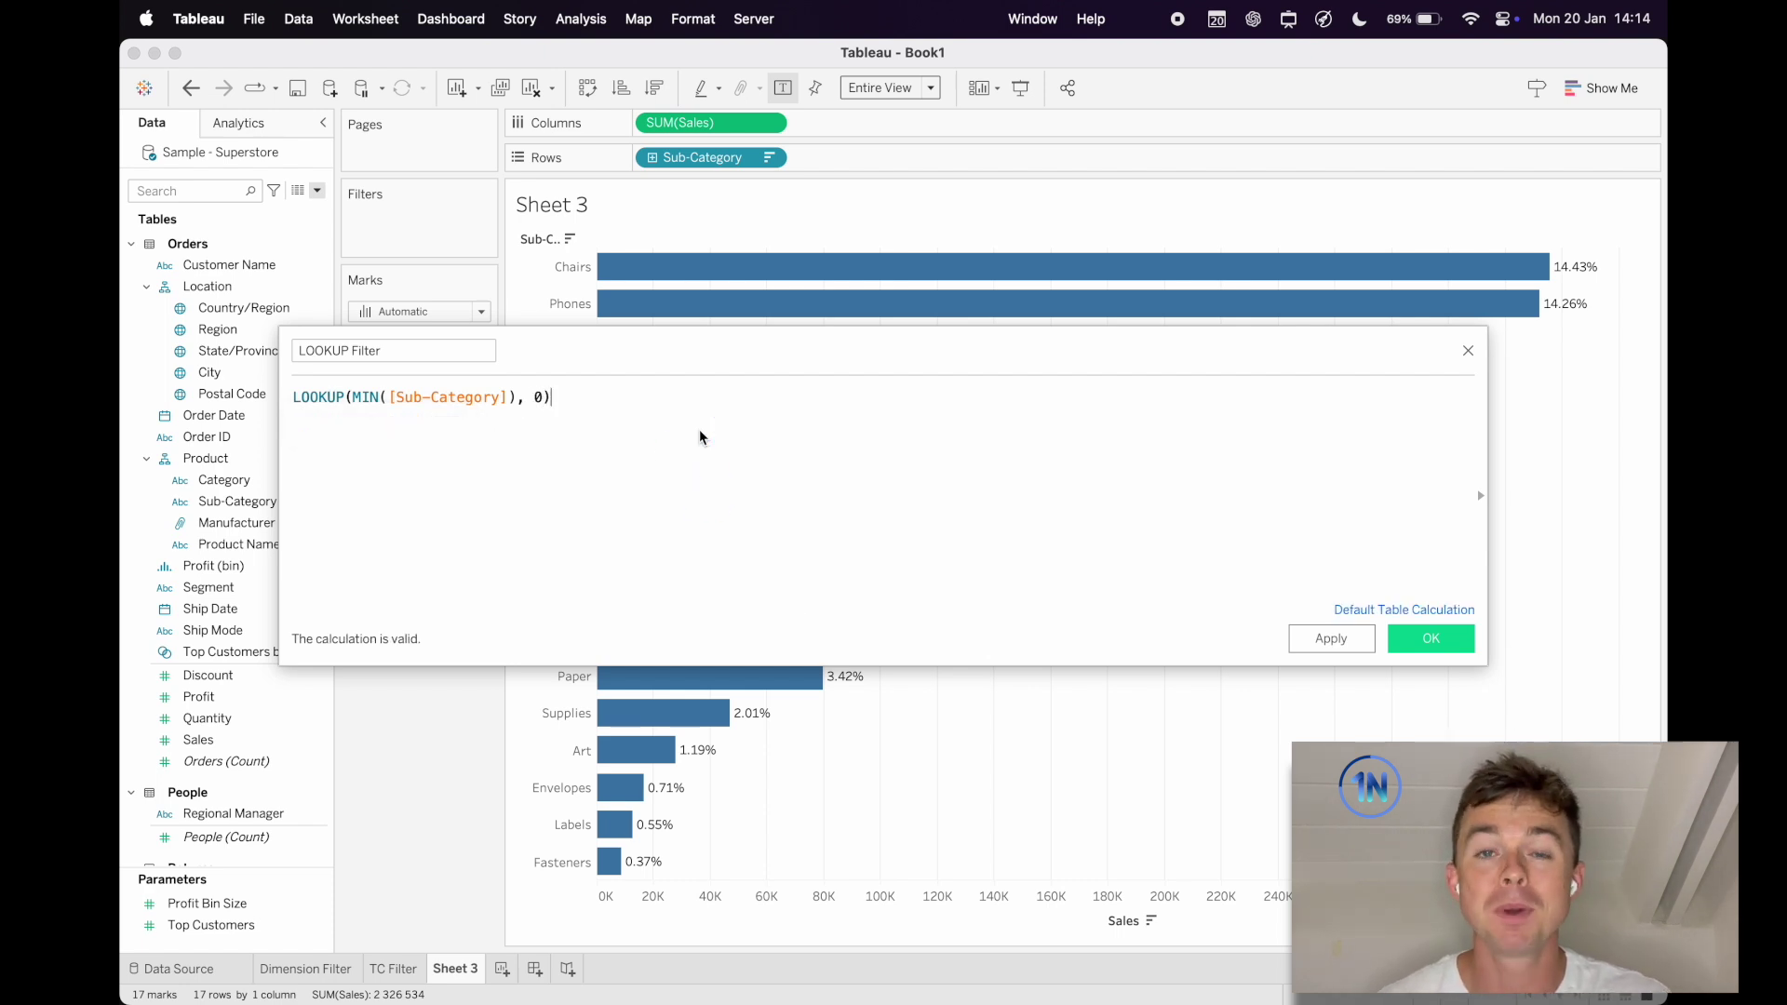
drag(350, 400, 379, 405)
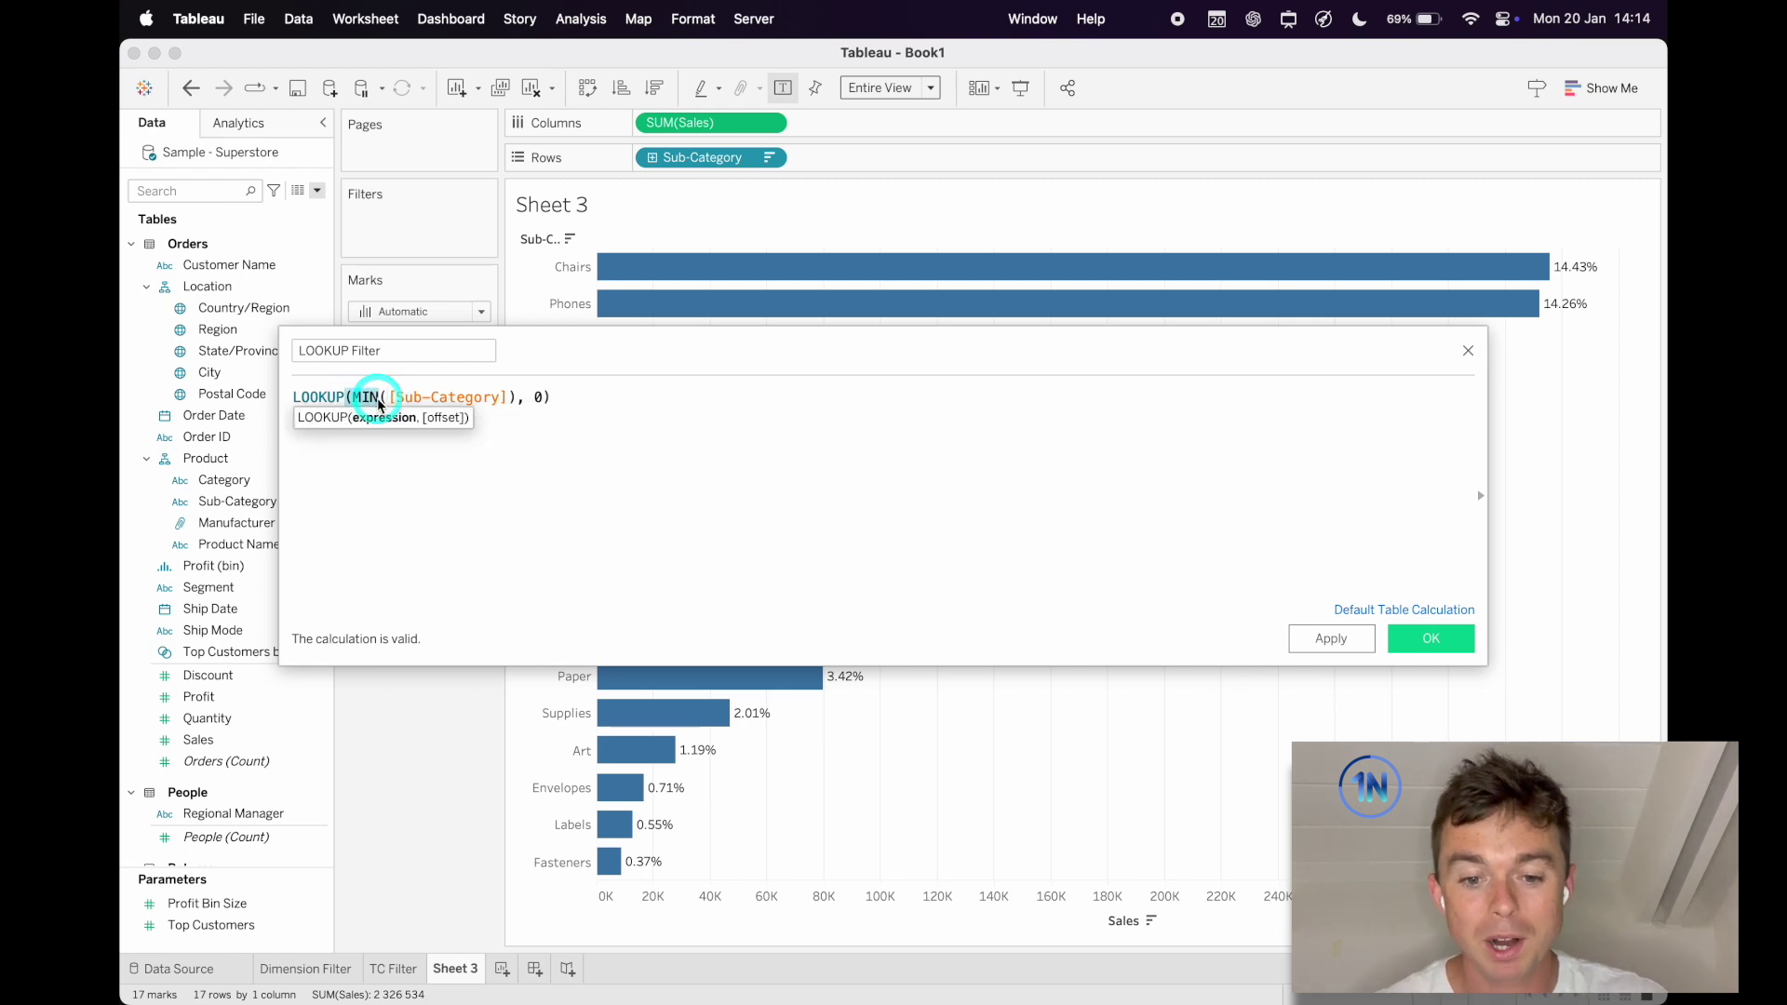
click(537, 453)
click(704, 458)
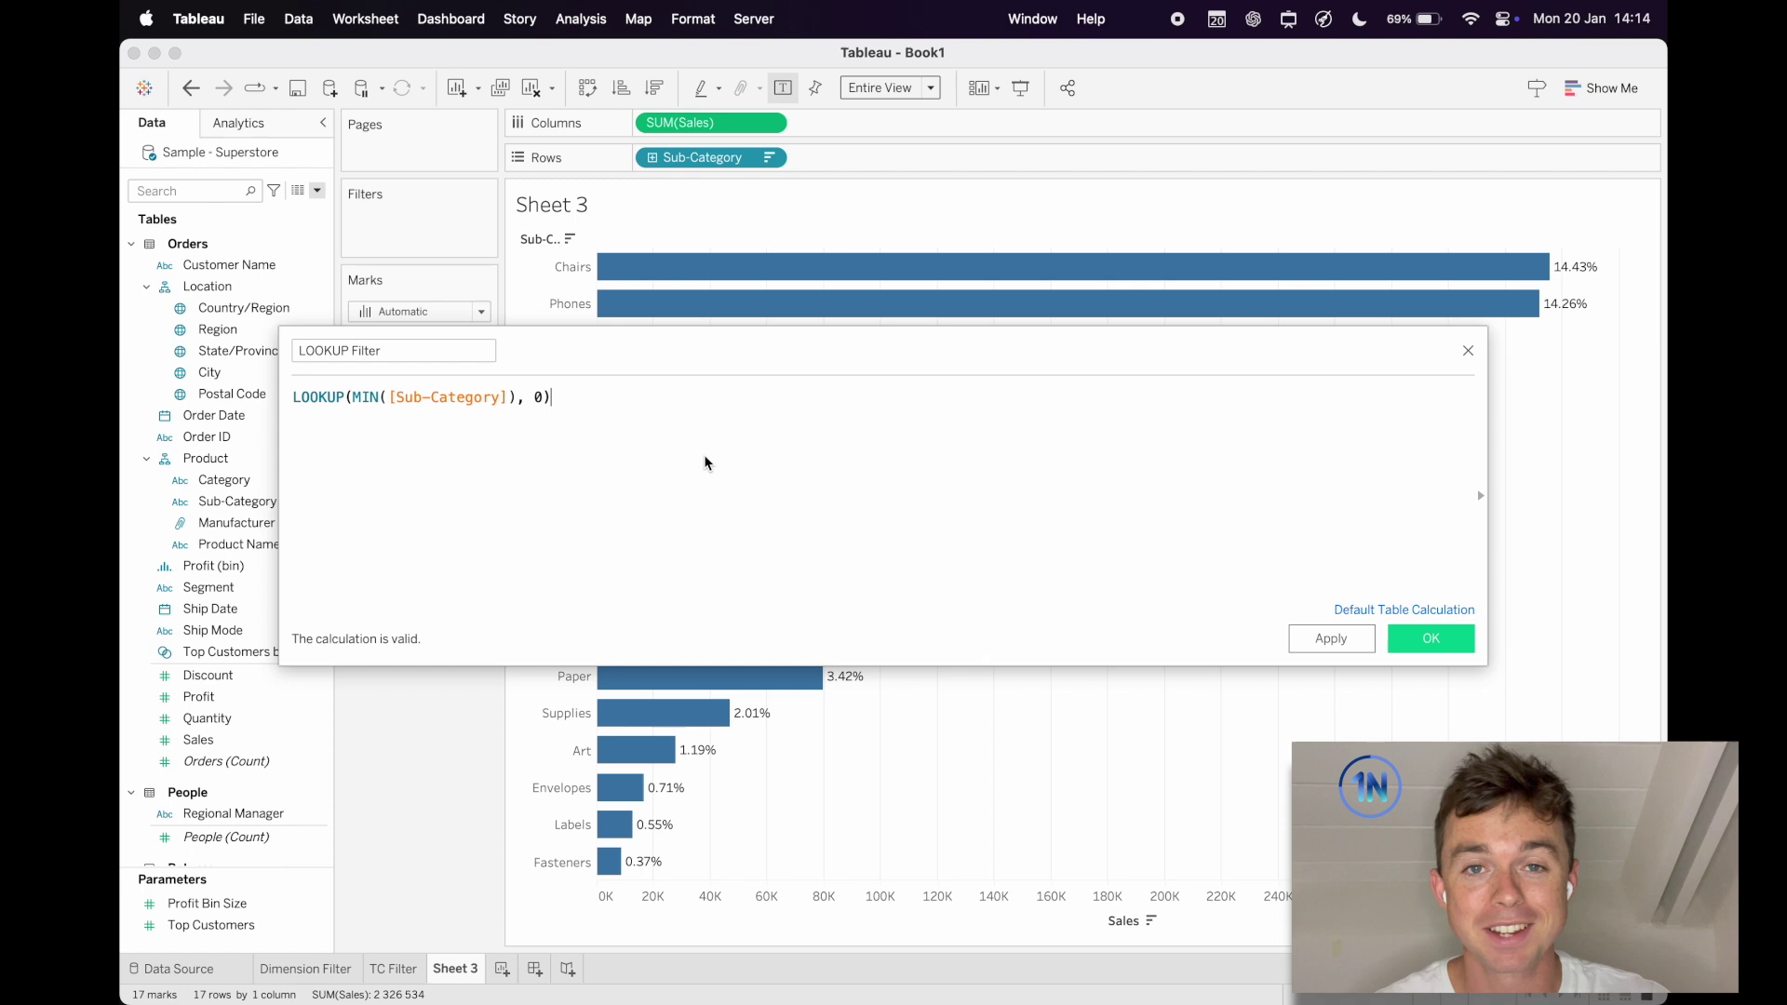
click(350, 439)
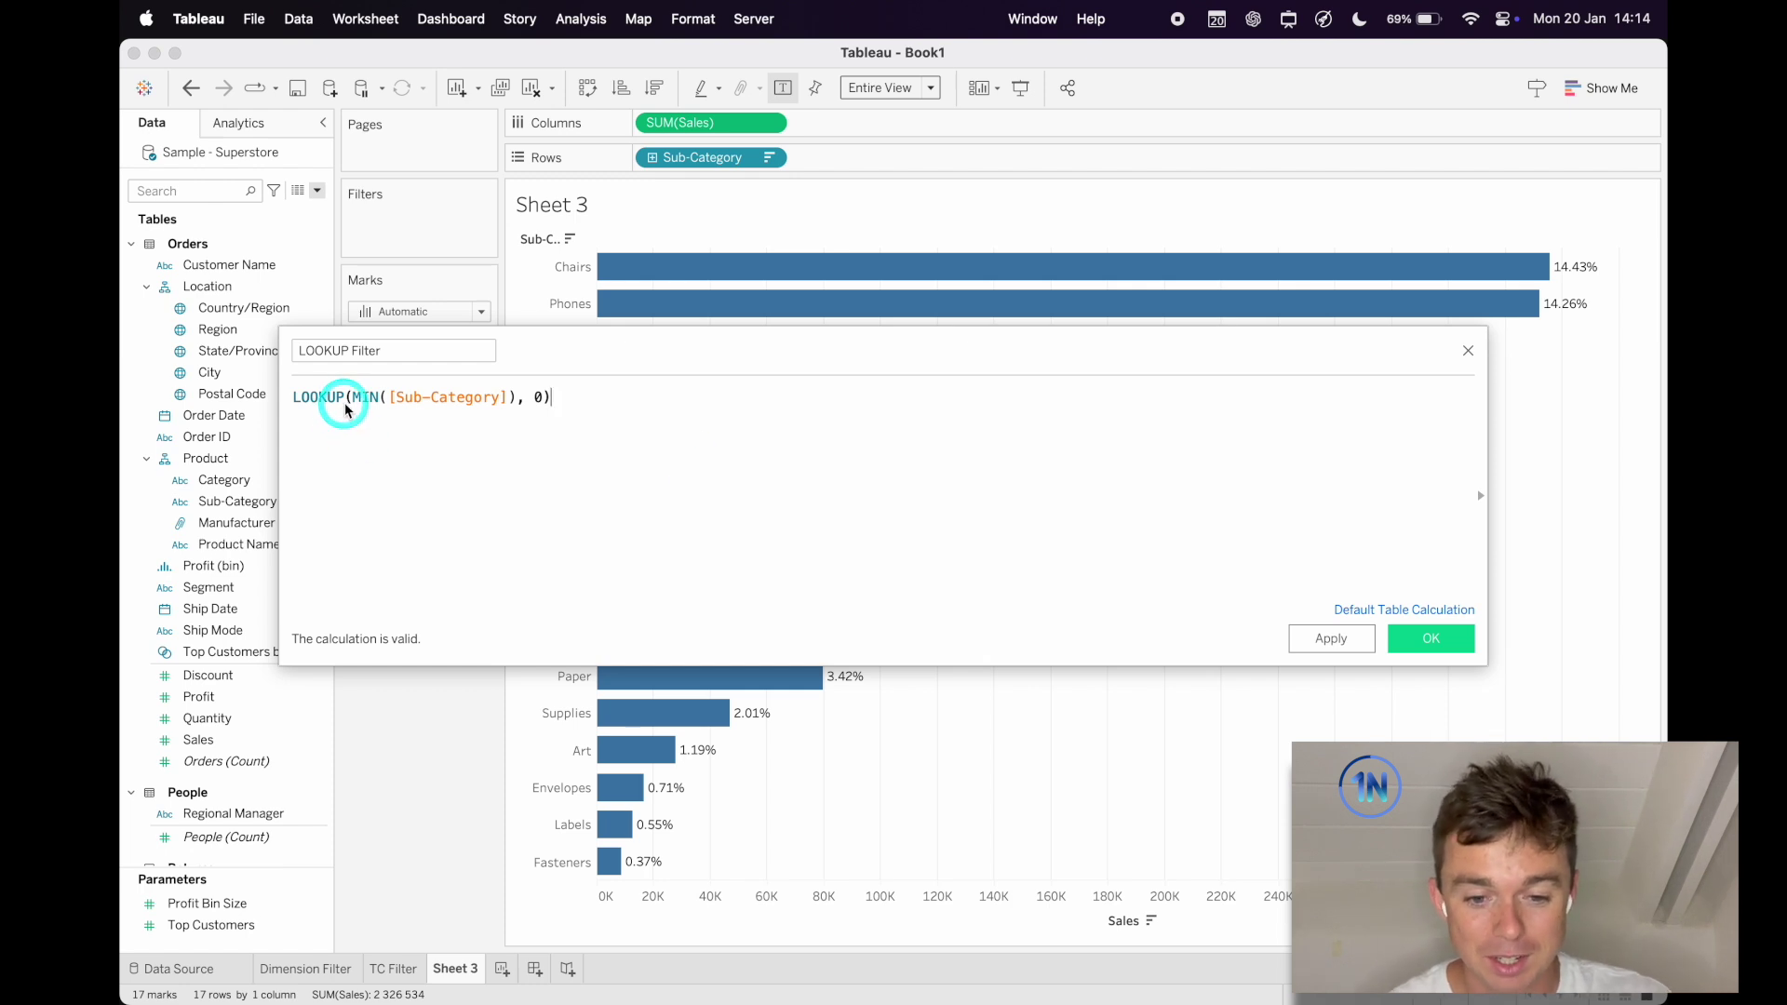
drag(352, 398, 519, 402)
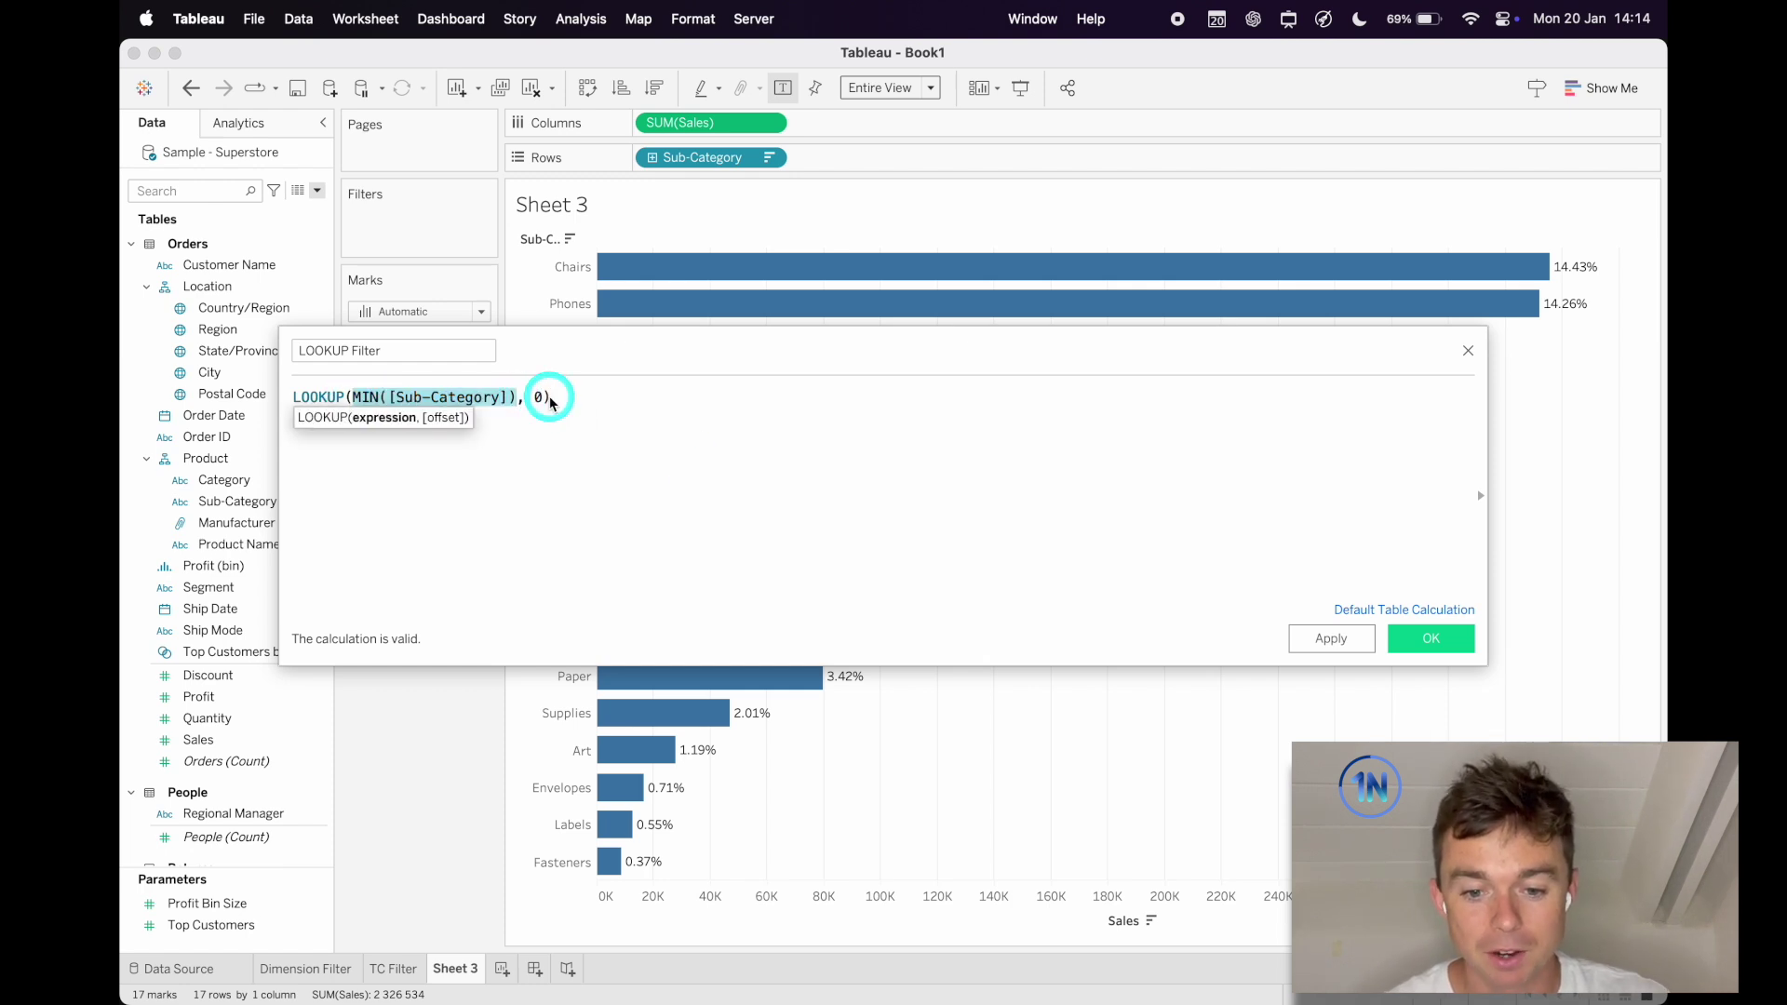
click(540, 399)
click(603, 409)
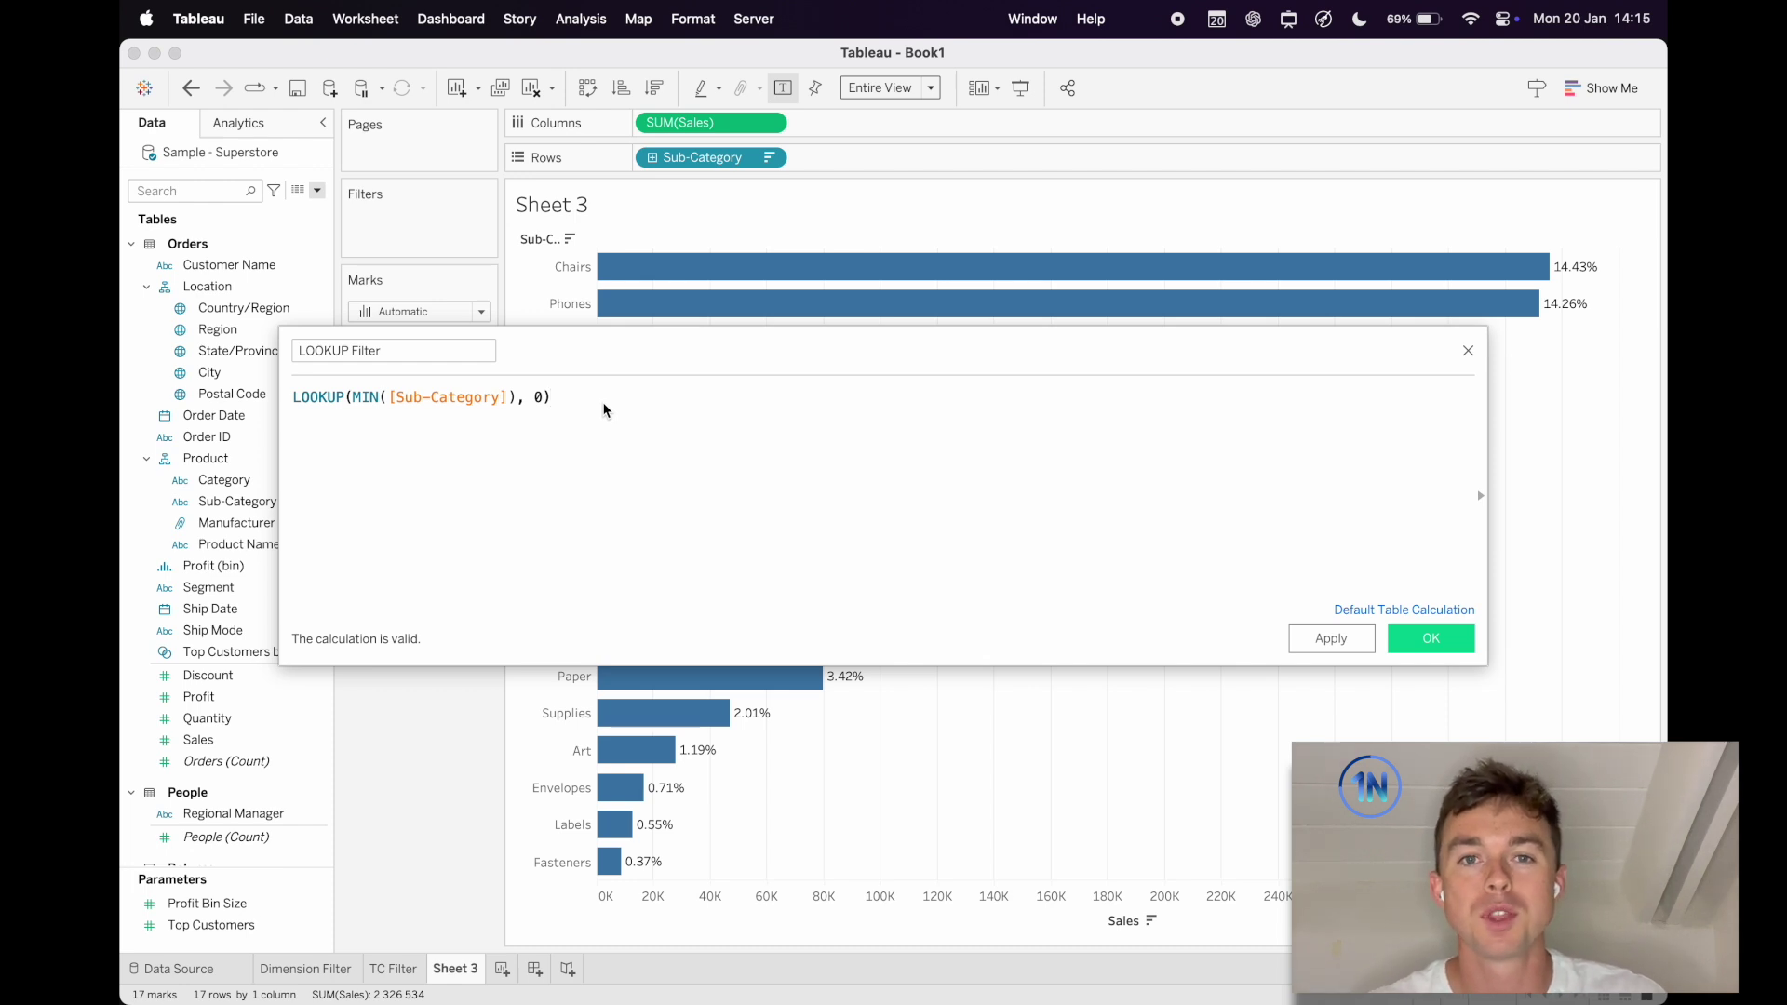
click(538, 392)
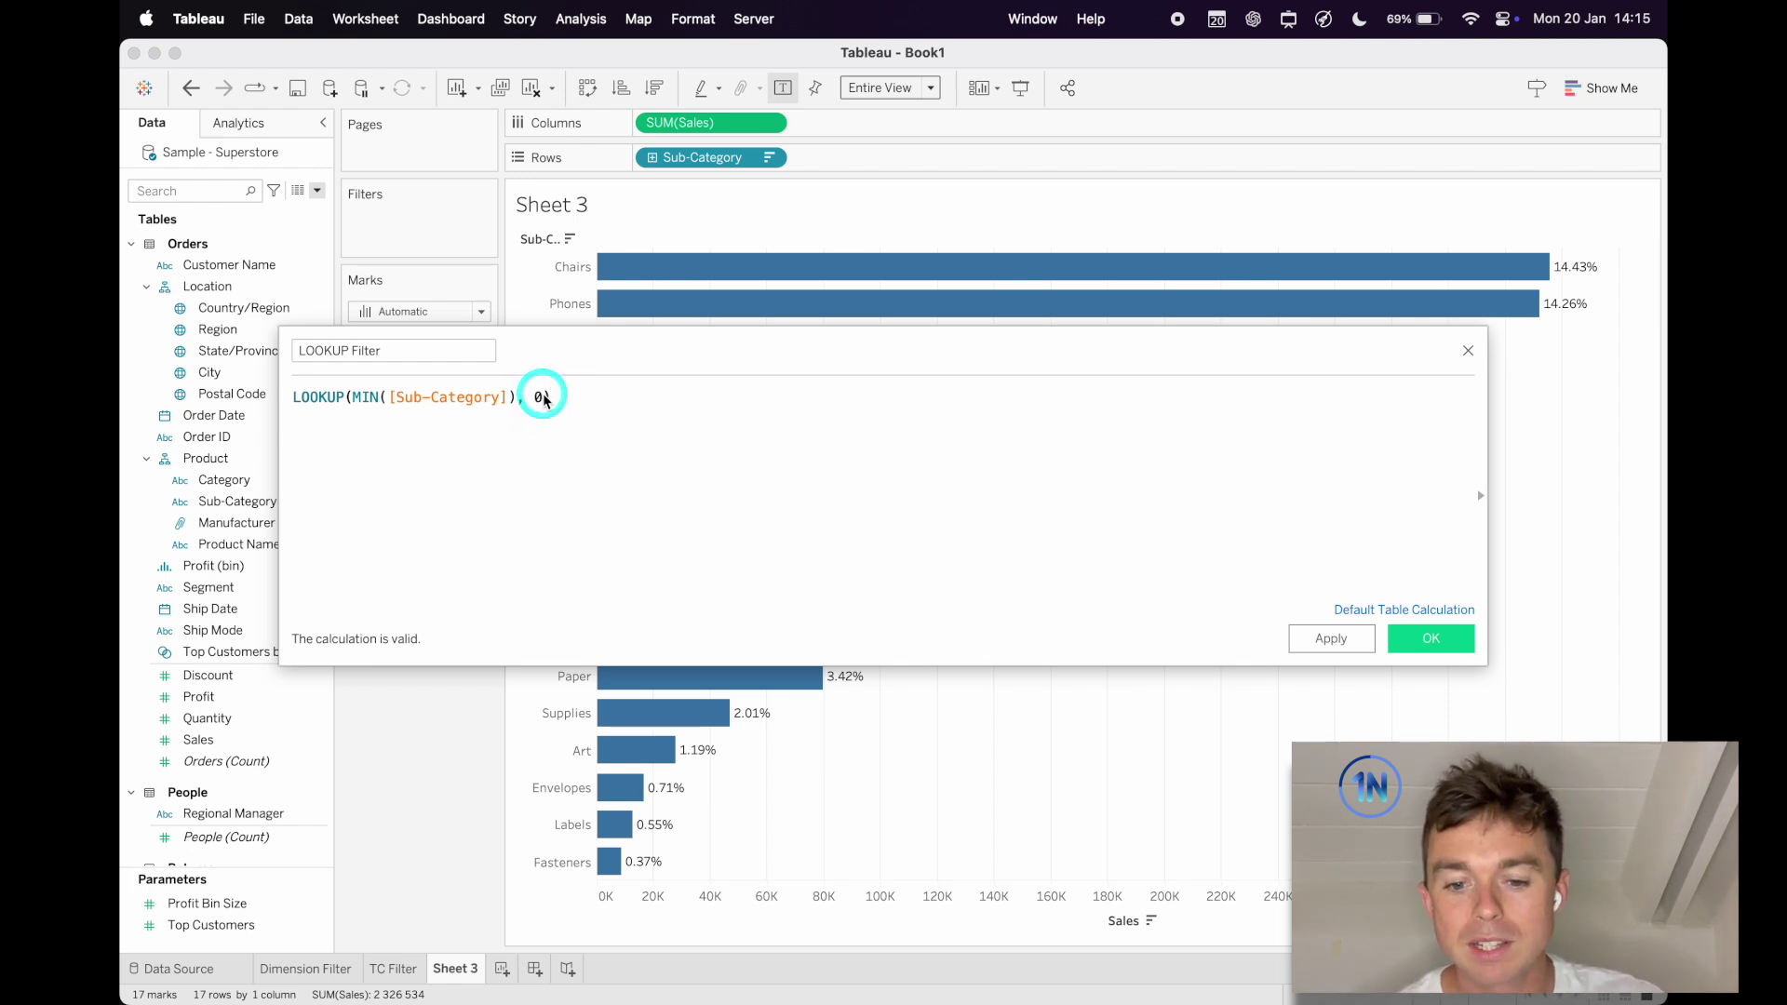
click(680, 424)
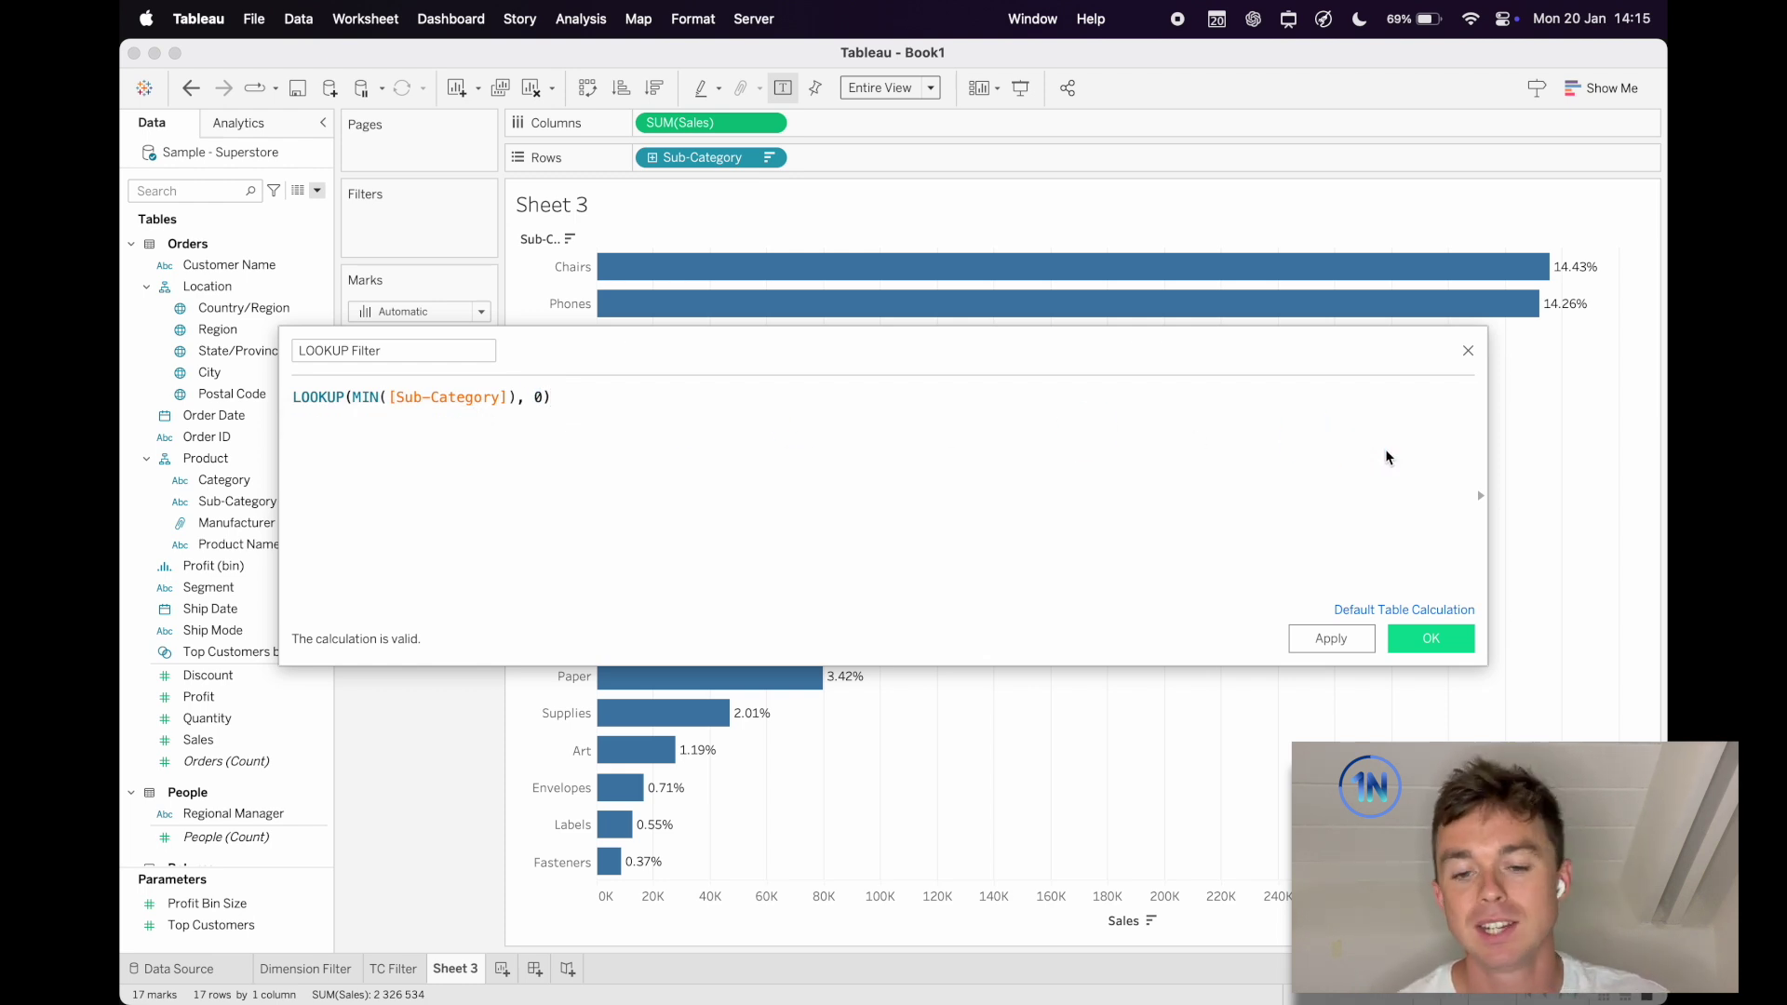
click(1429, 639)
Step: Add LOOKUP Filter to Filters including all 17 sub-categories, and show its filter card
drag(244, 838, 430, 234)
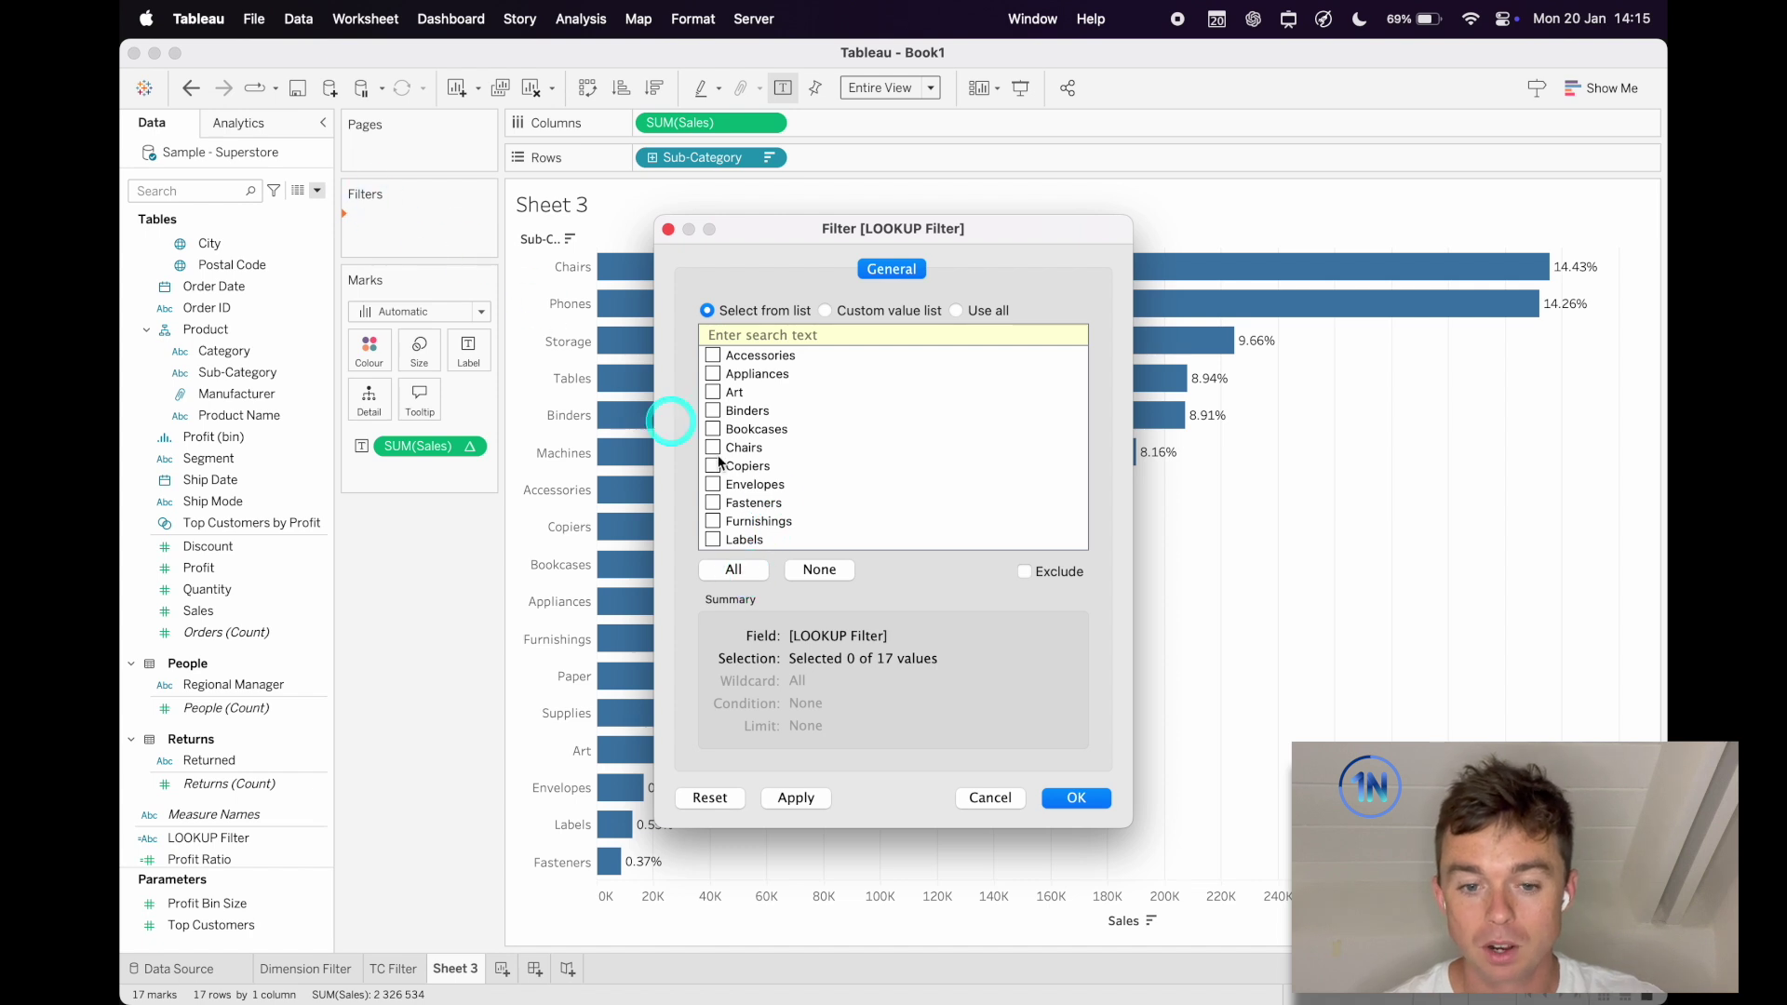
click(743, 579)
scroll(771, 471, down, 3)
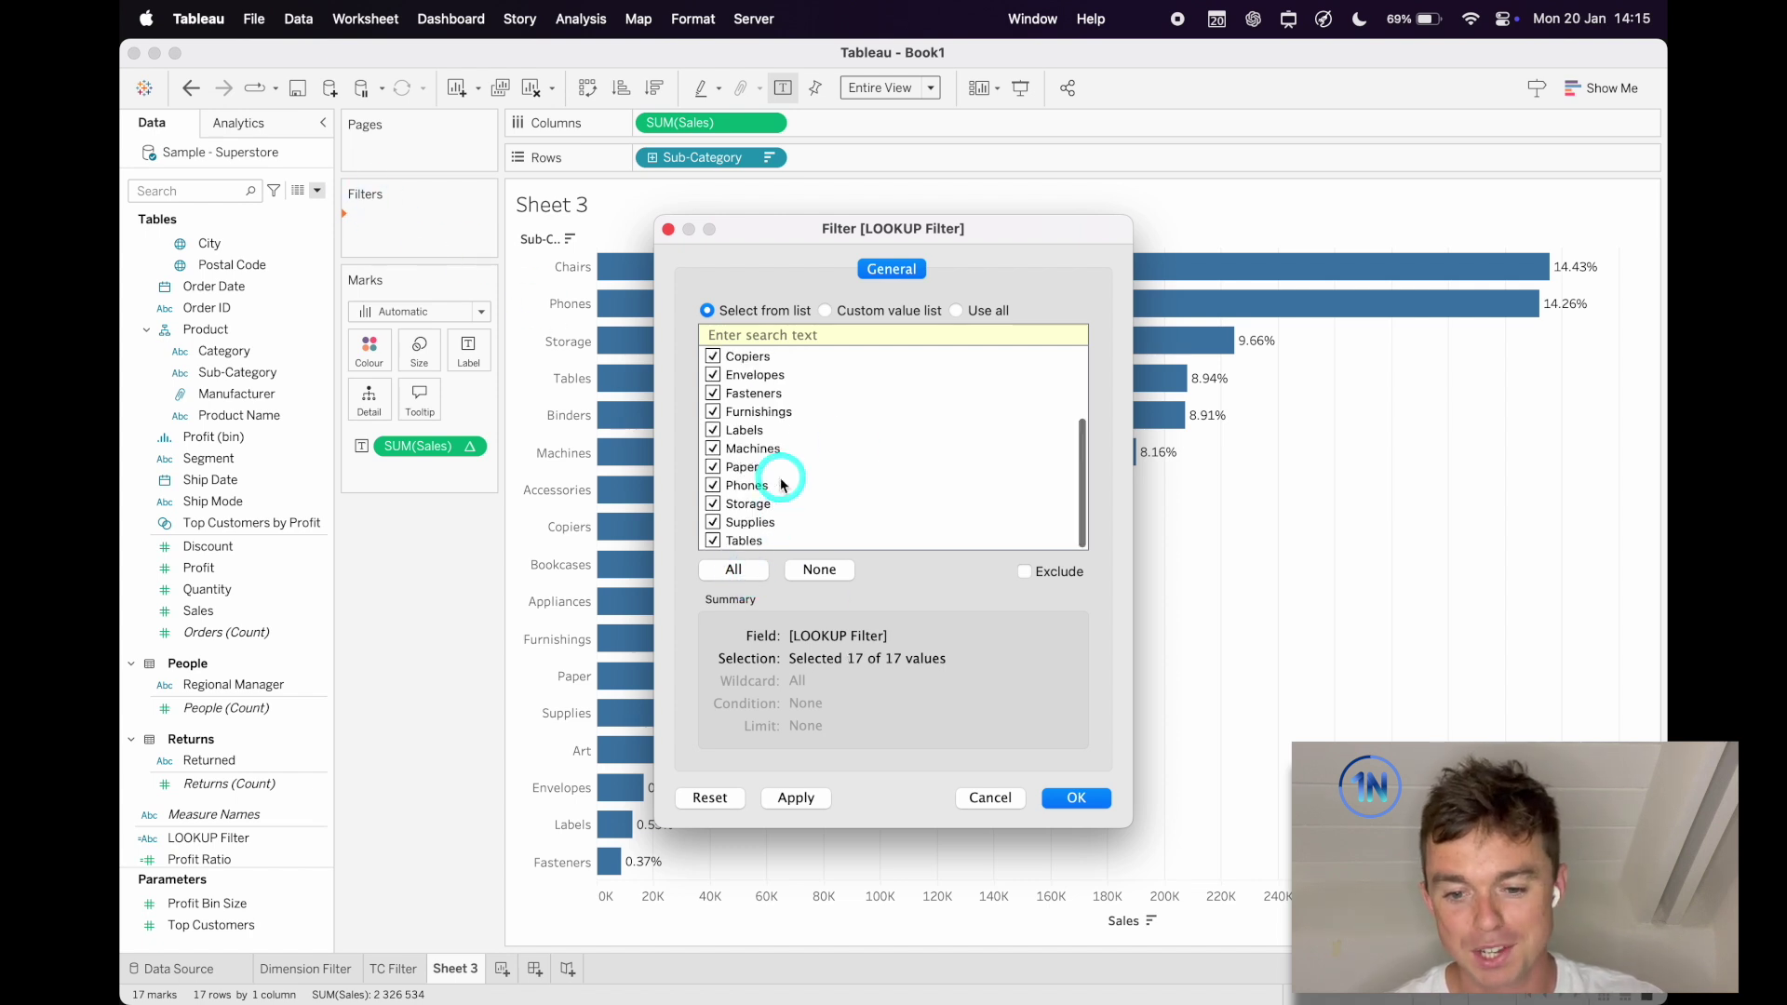
scroll(780, 481, up, 3)
click(1082, 798)
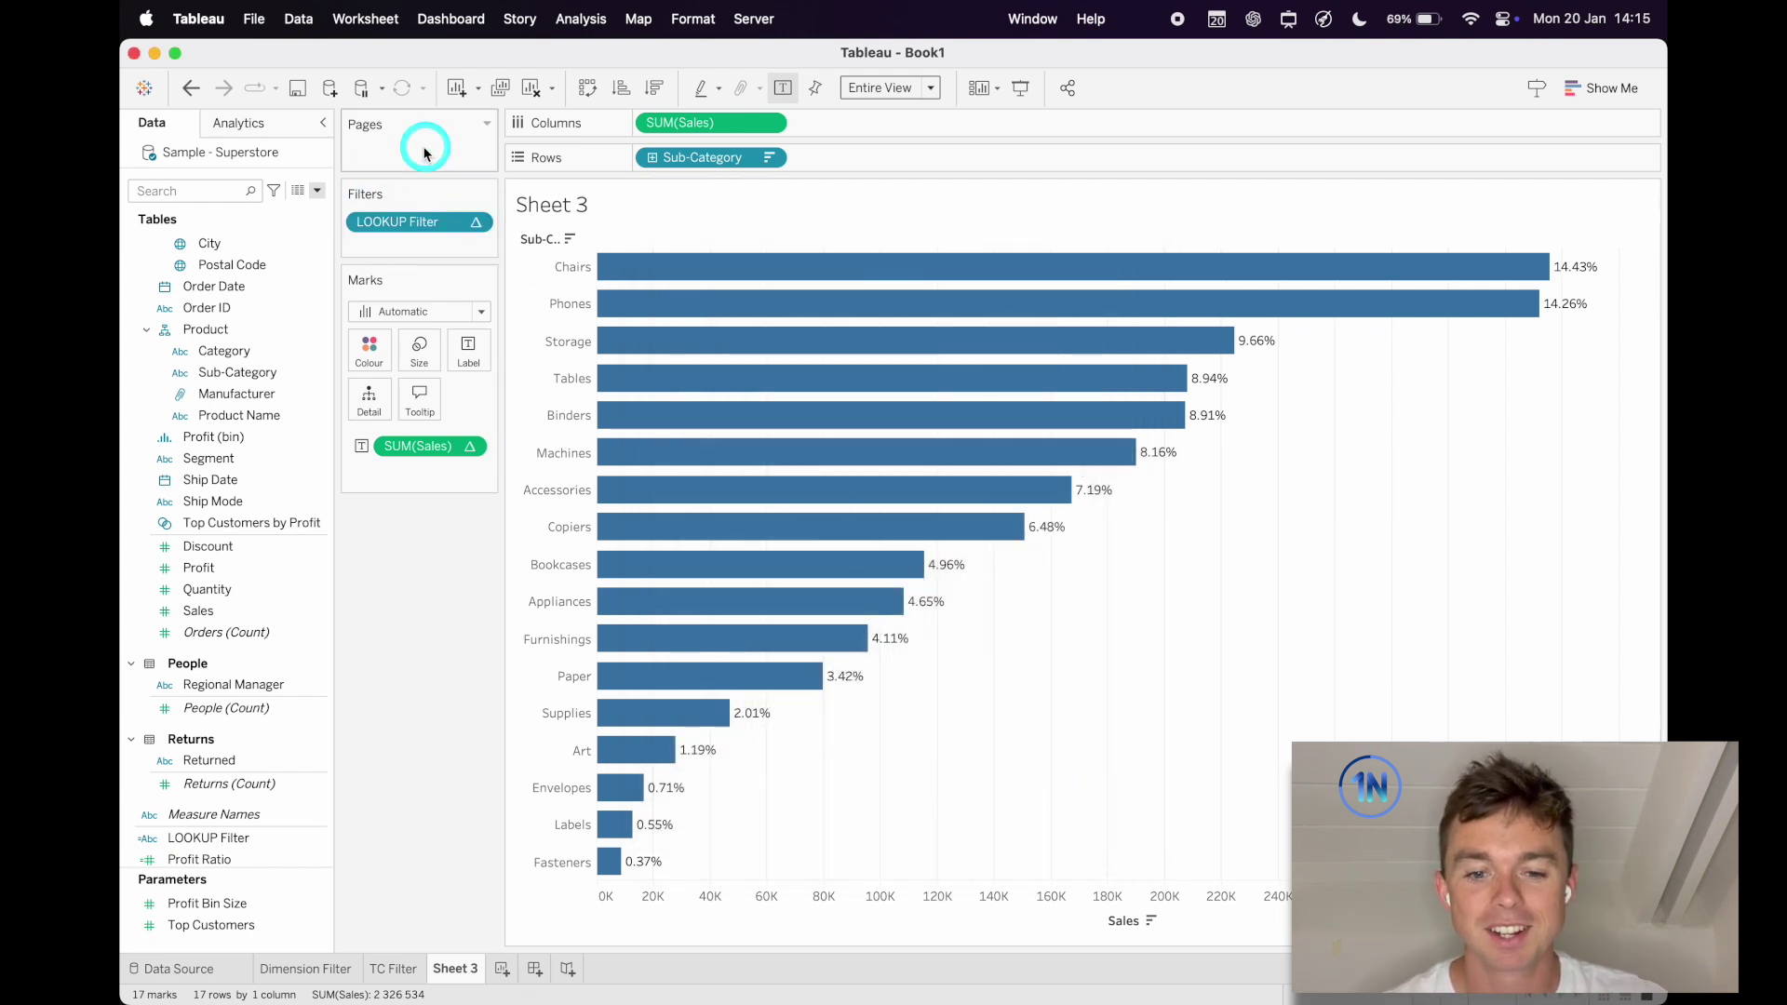
right_click(391, 227)
click(402, 260)
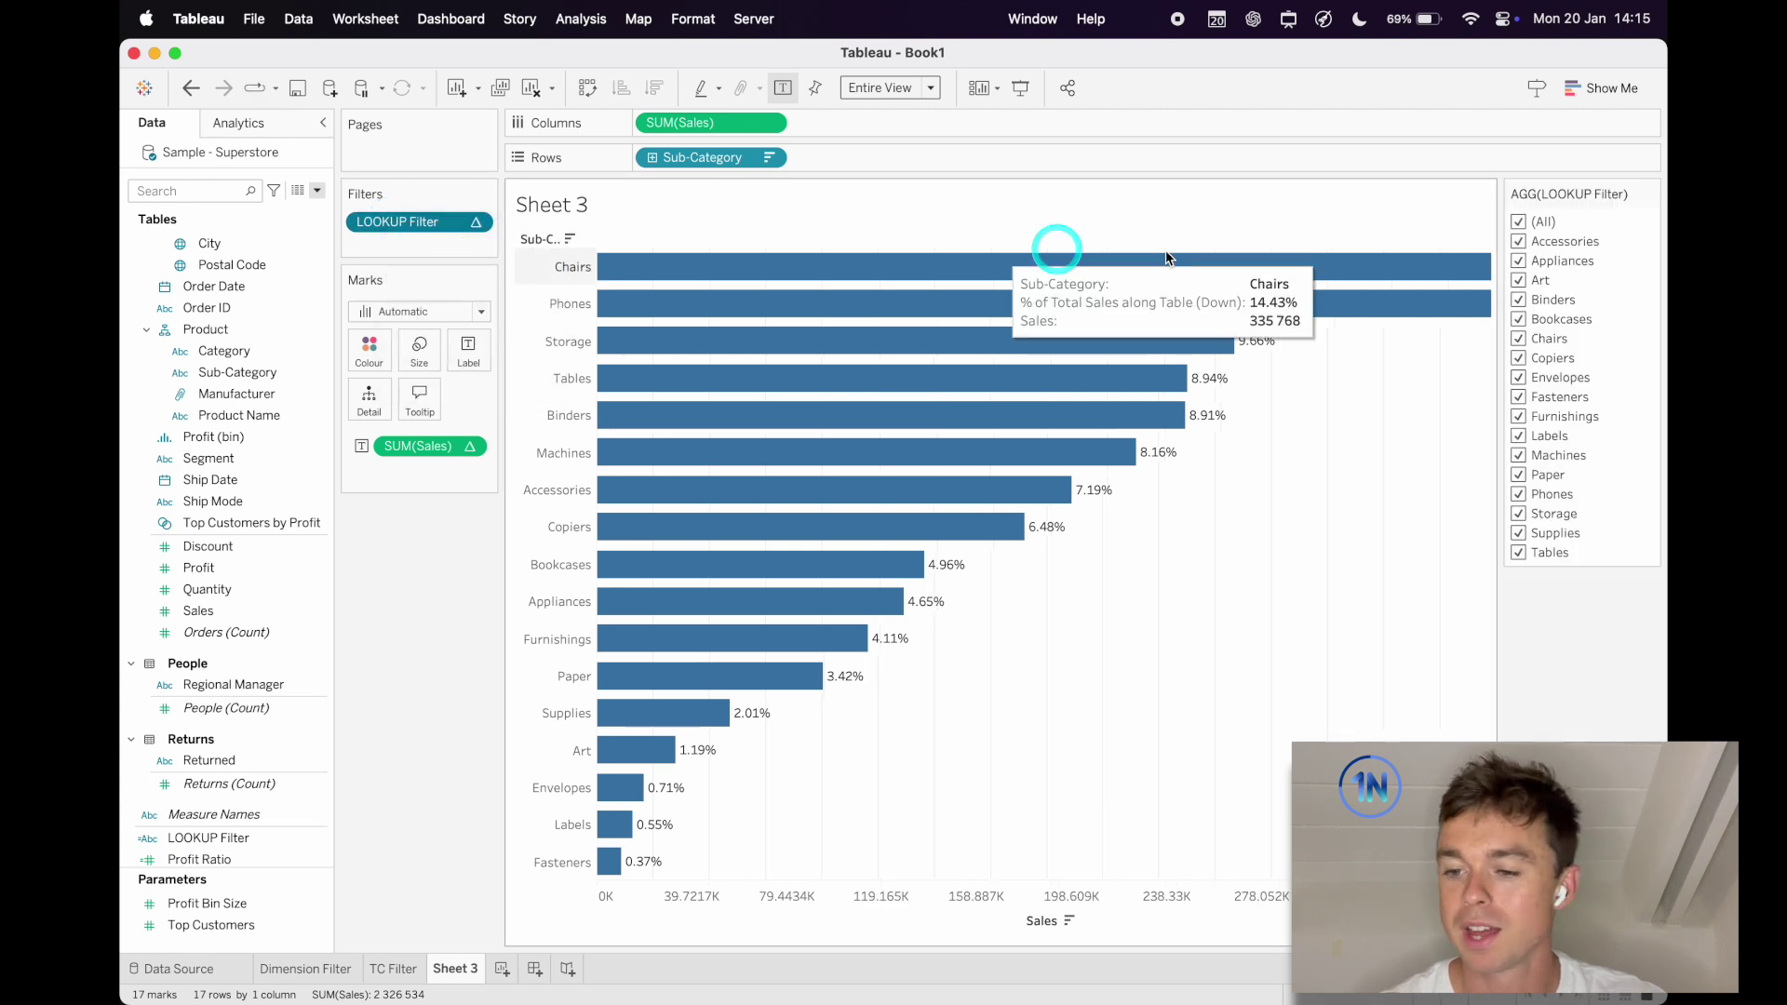
Step: Select Chairs, exclude Accessories, Appliances, Art and Binders, then restore all sub-categories
click(1331, 266)
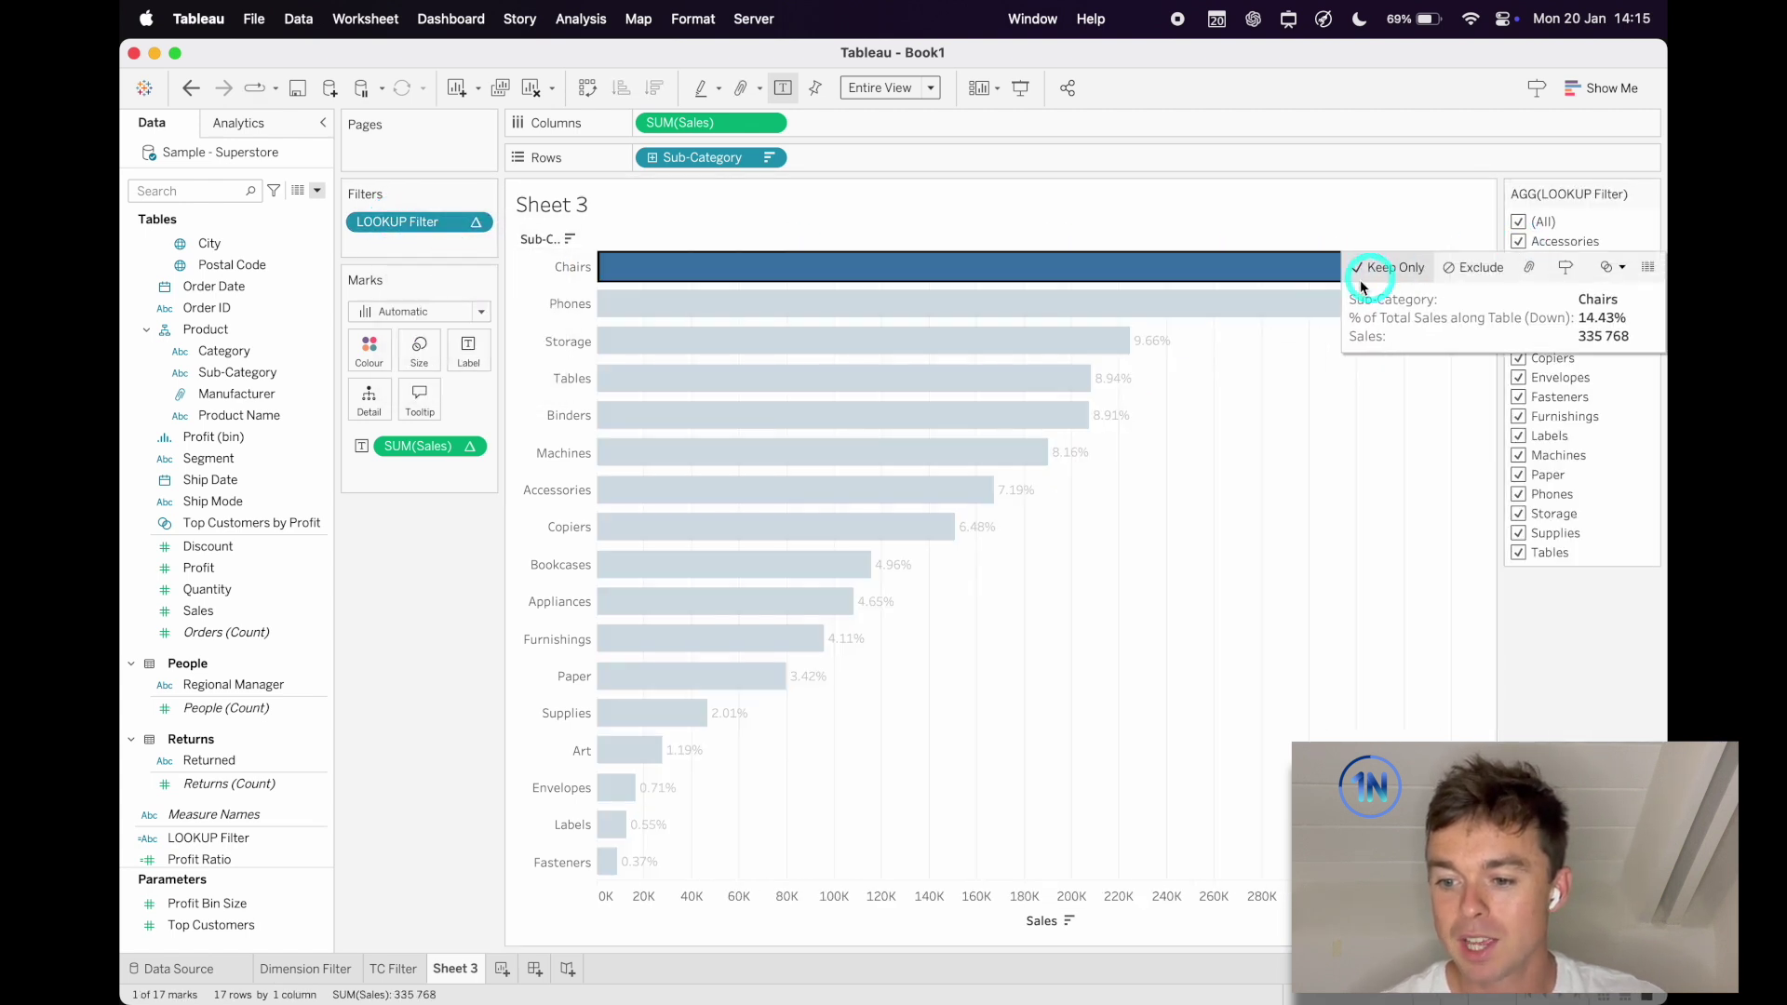
click(1518, 241)
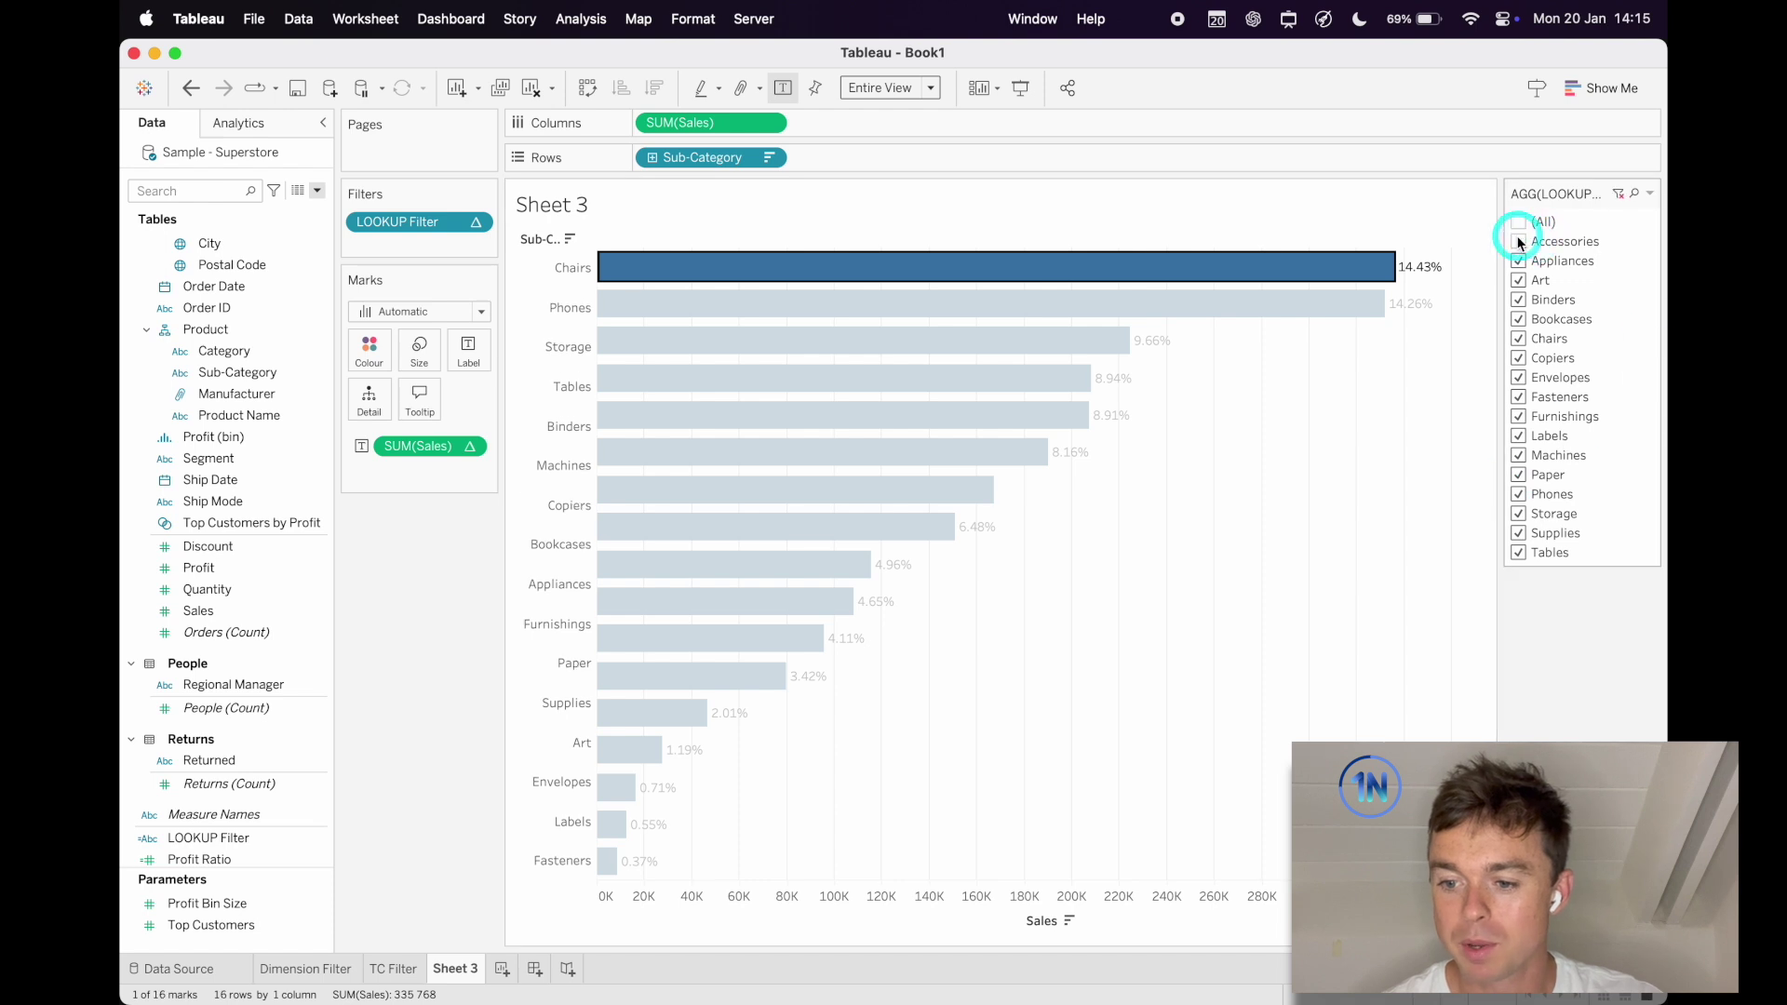
click(1519, 261)
click(1518, 280)
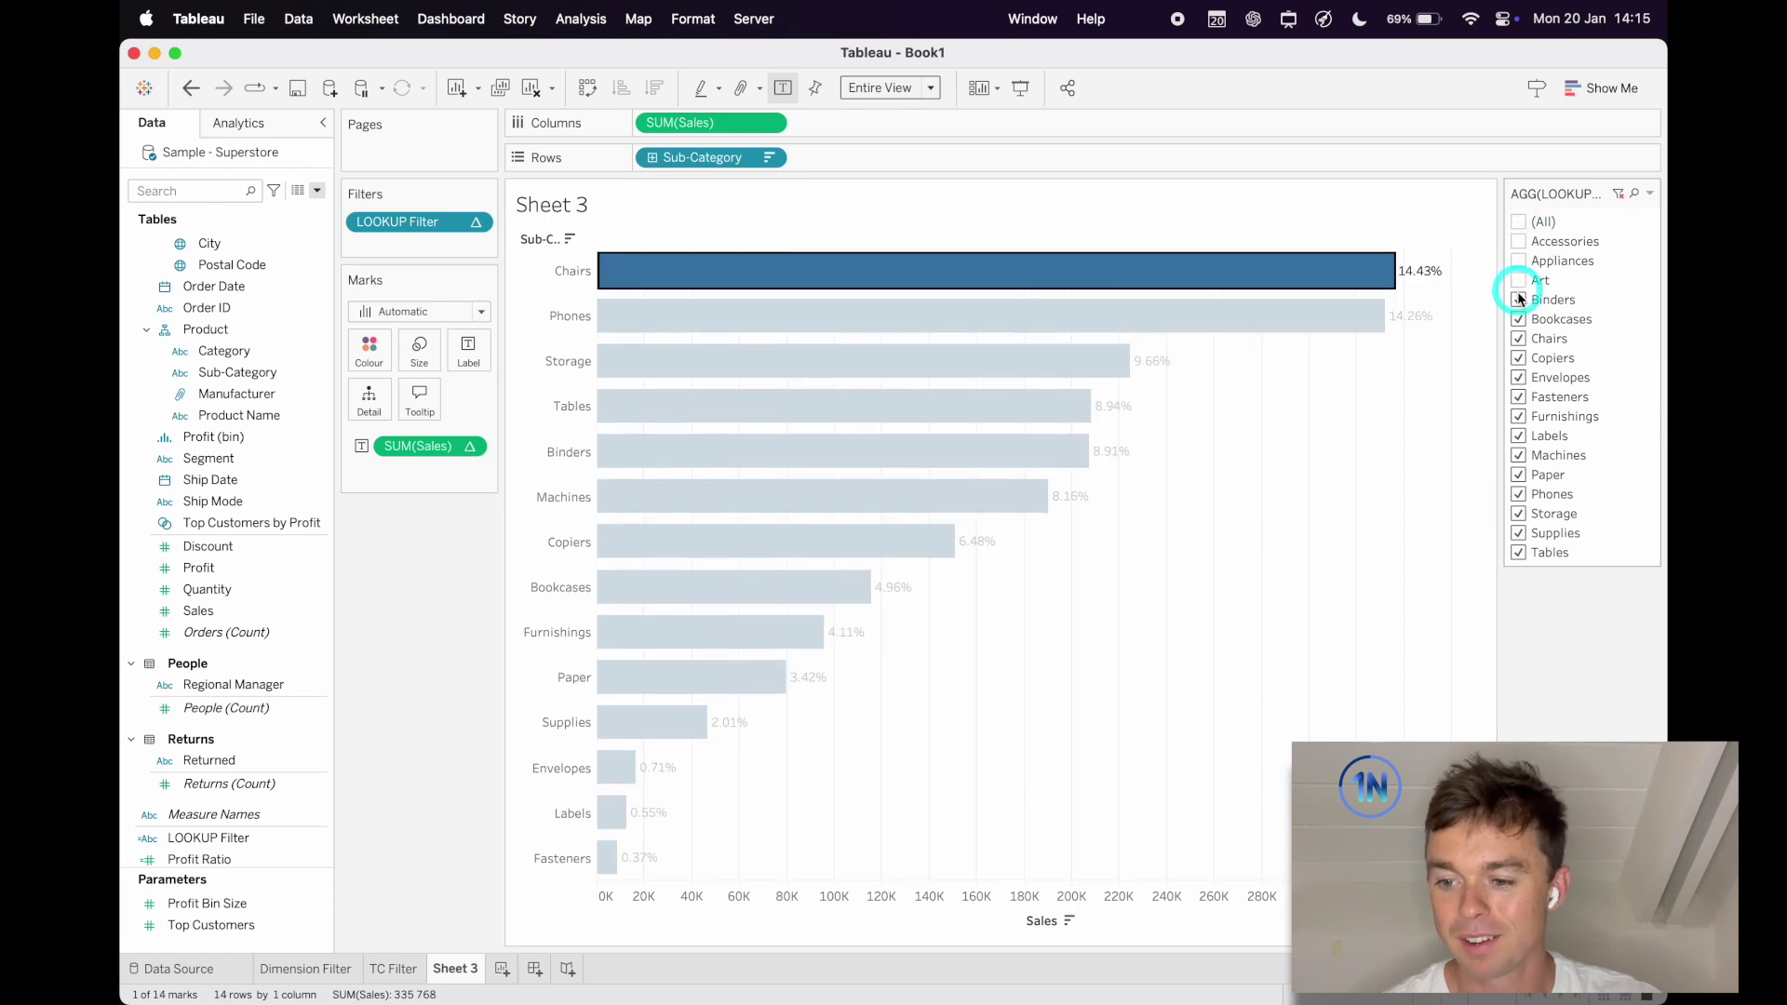
click(1518, 300)
click(1518, 221)
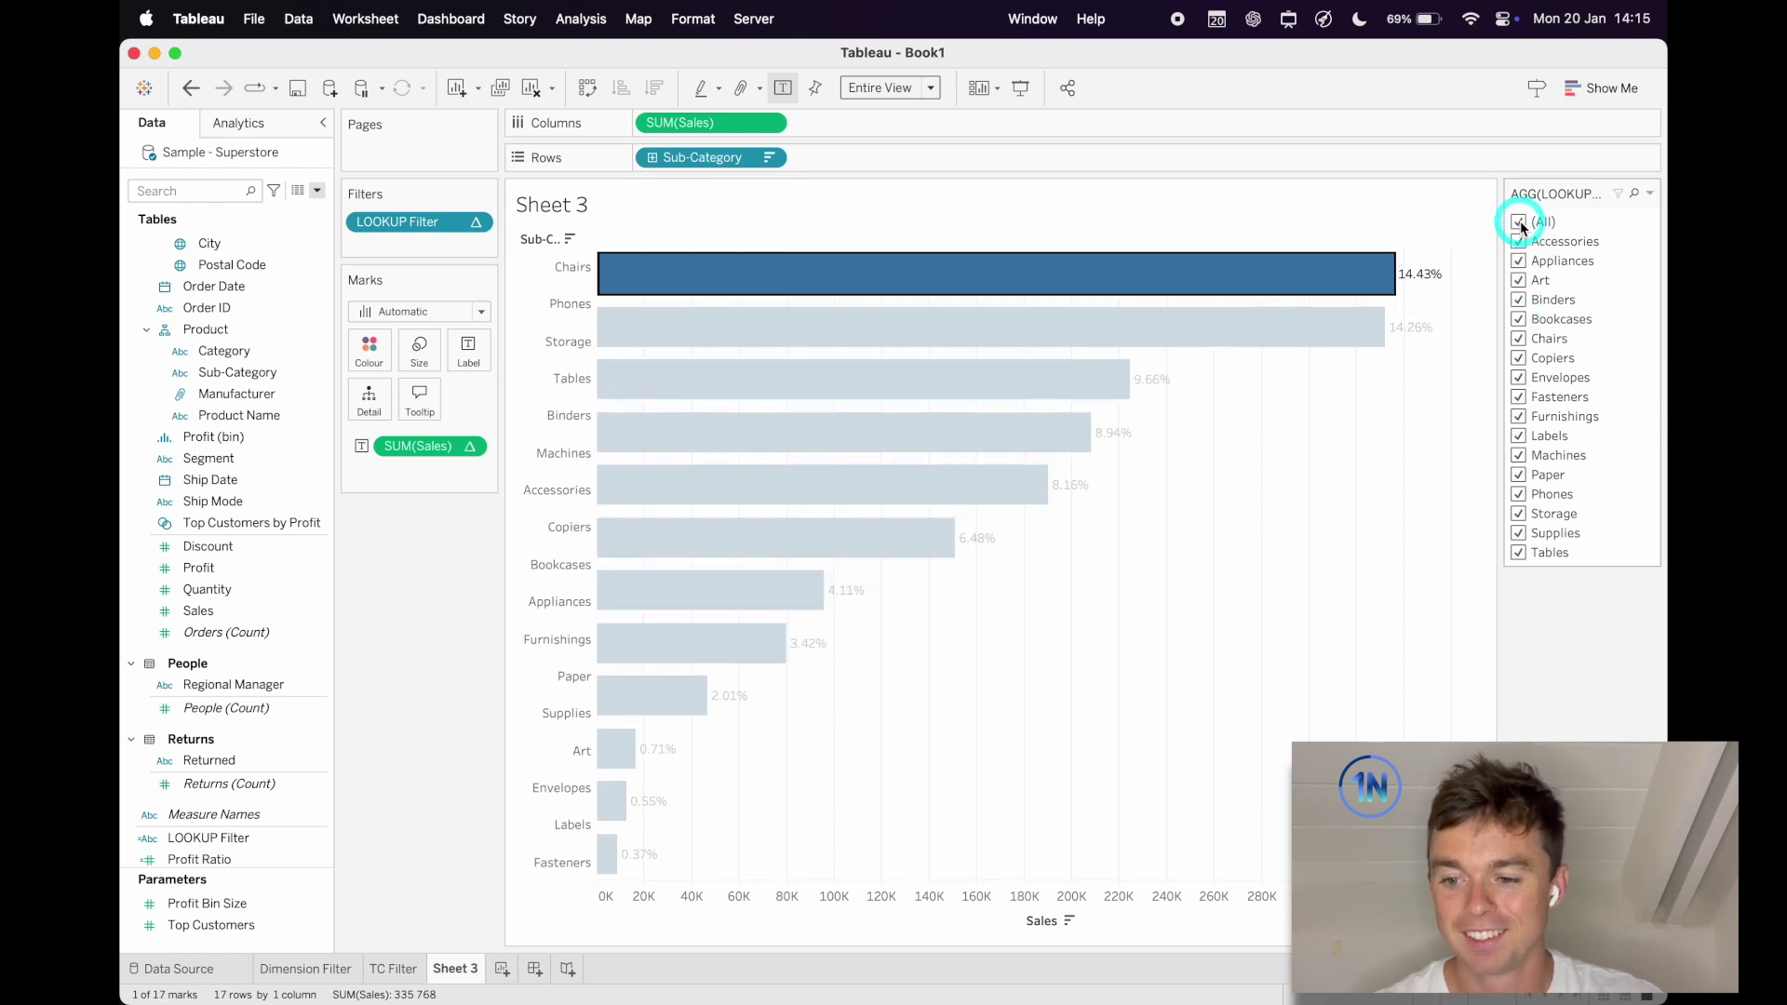